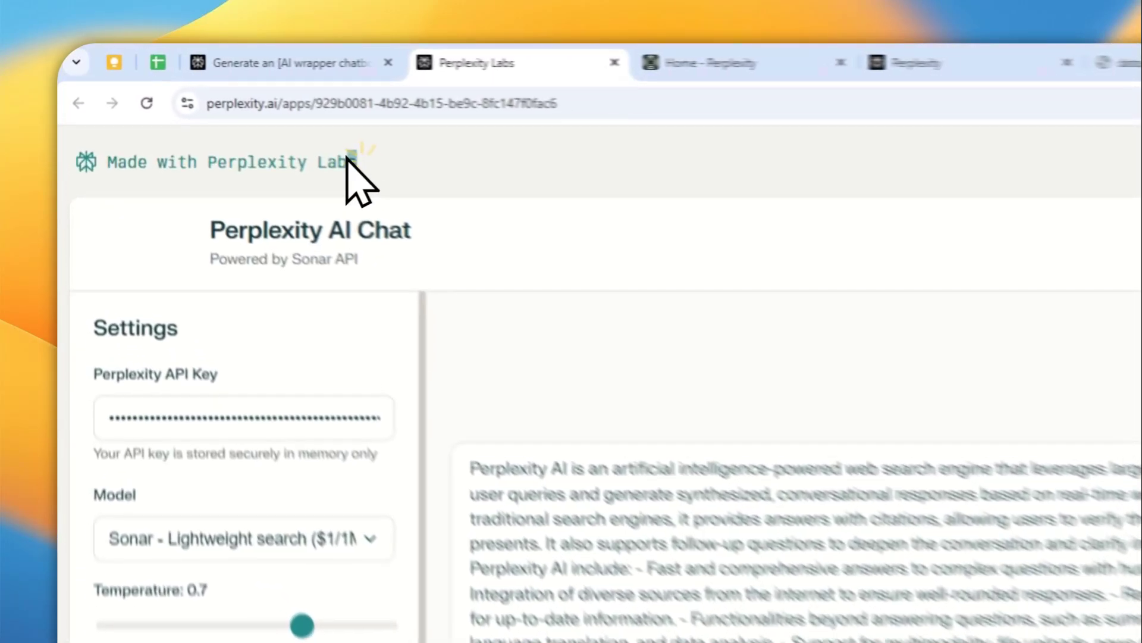
Review the Labs AI Chat app, highlighting its Perplexity Labs credit and Perplexity API Key label
drag(226, 110, 142, 115)
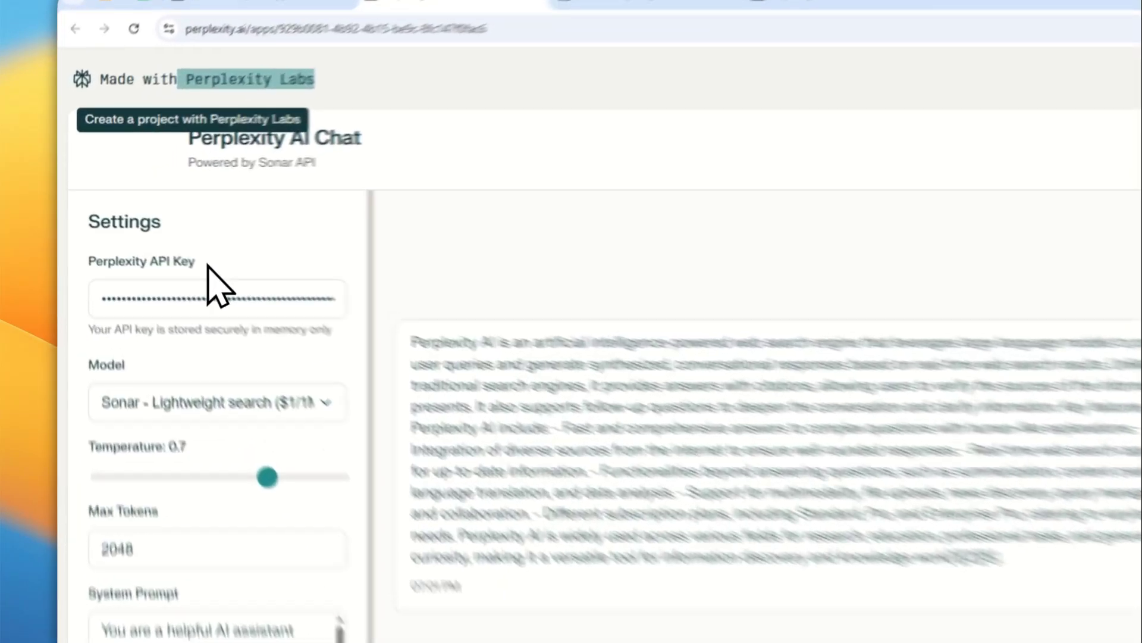
drag(149, 231, 74, 229)
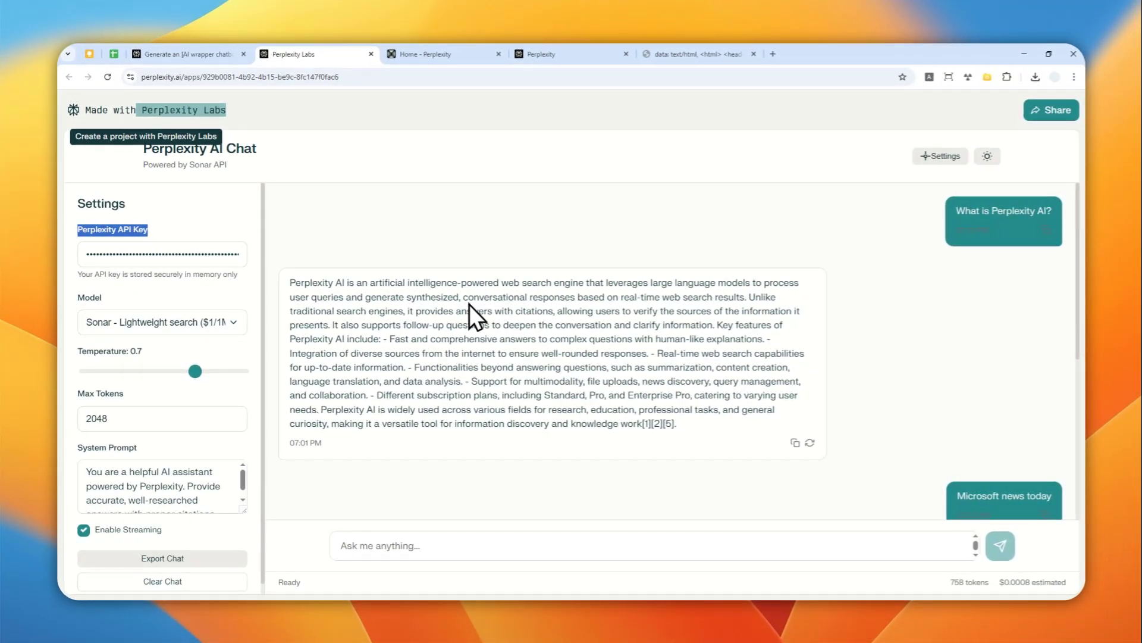
scroll(586, 290, down, 3)
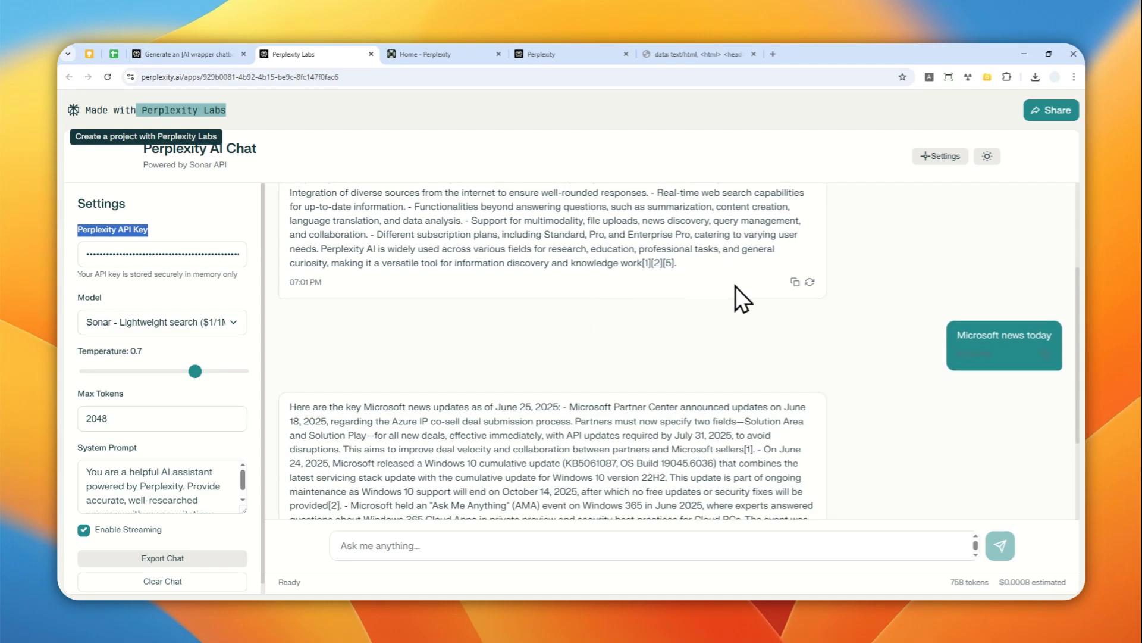
scroll(748, 294, up, 3)
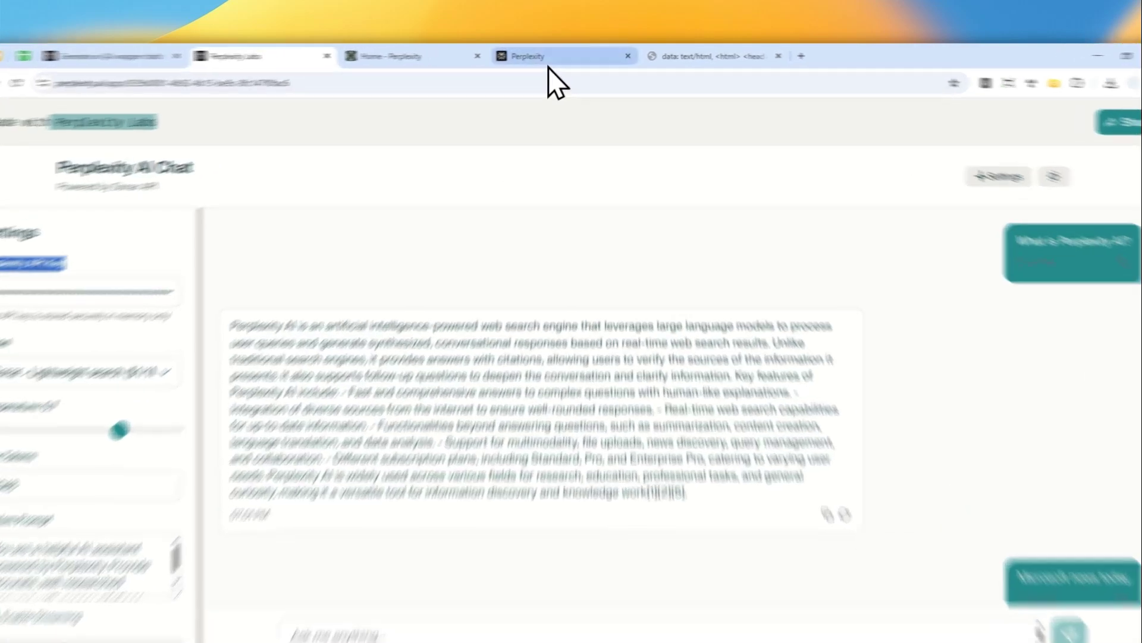
click(542, 54)
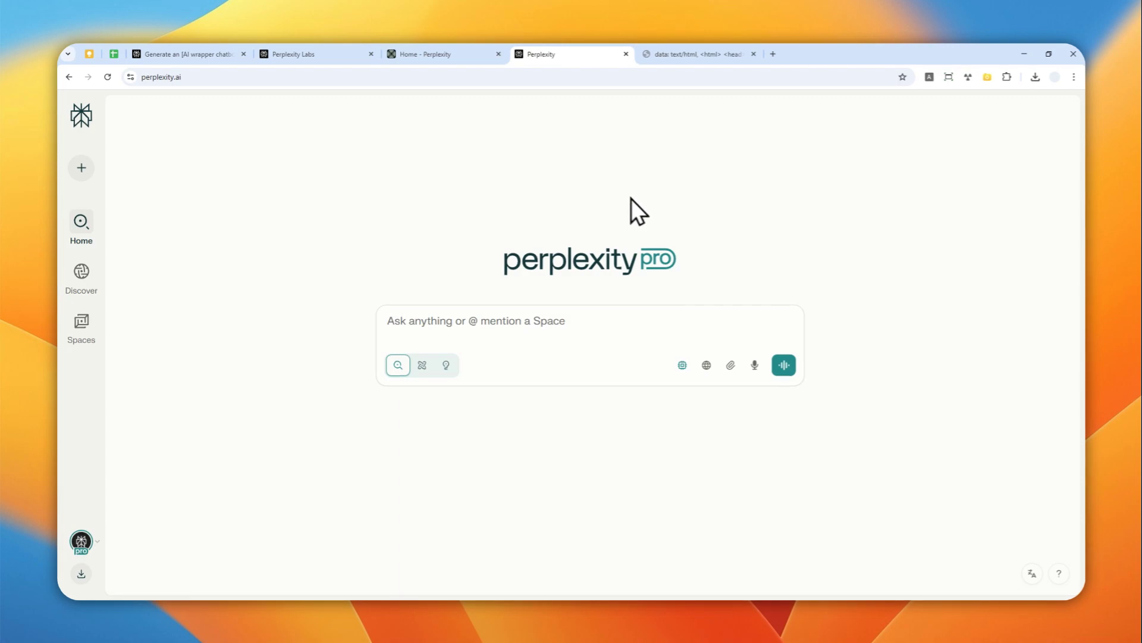
click(357, 58)
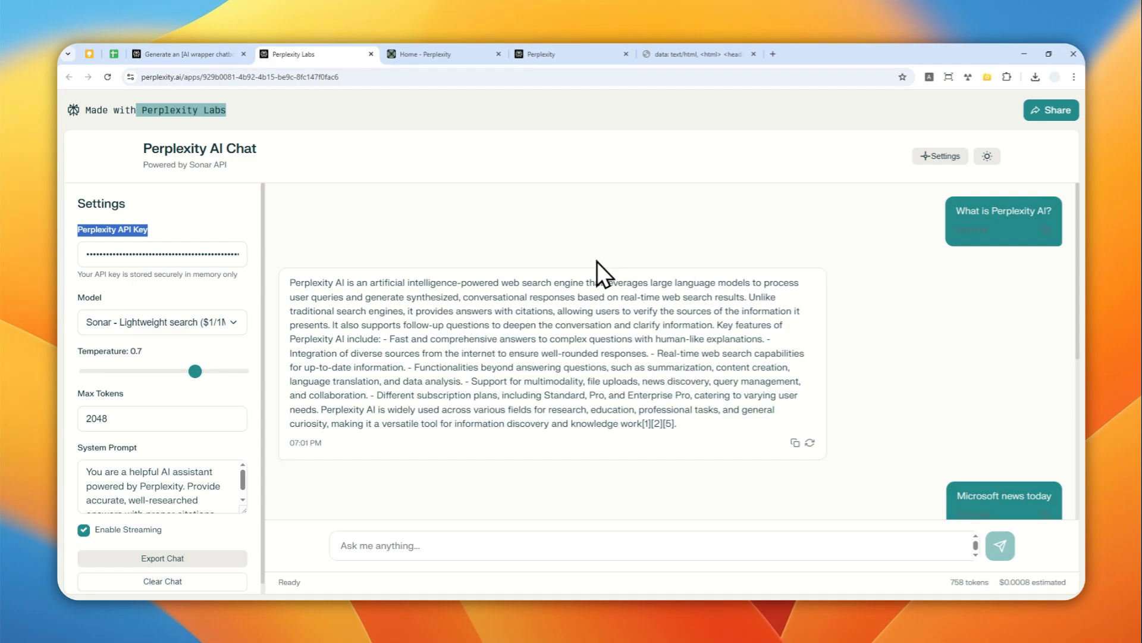
scroll(463, 305, down, 2)
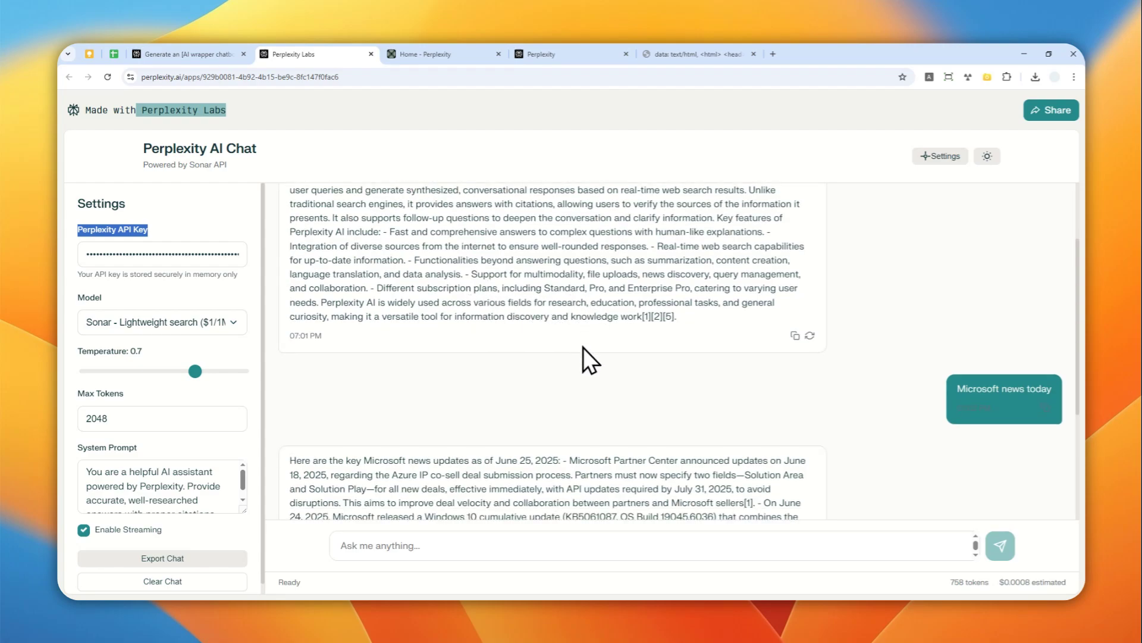
scroll(577, 345, up, 2)
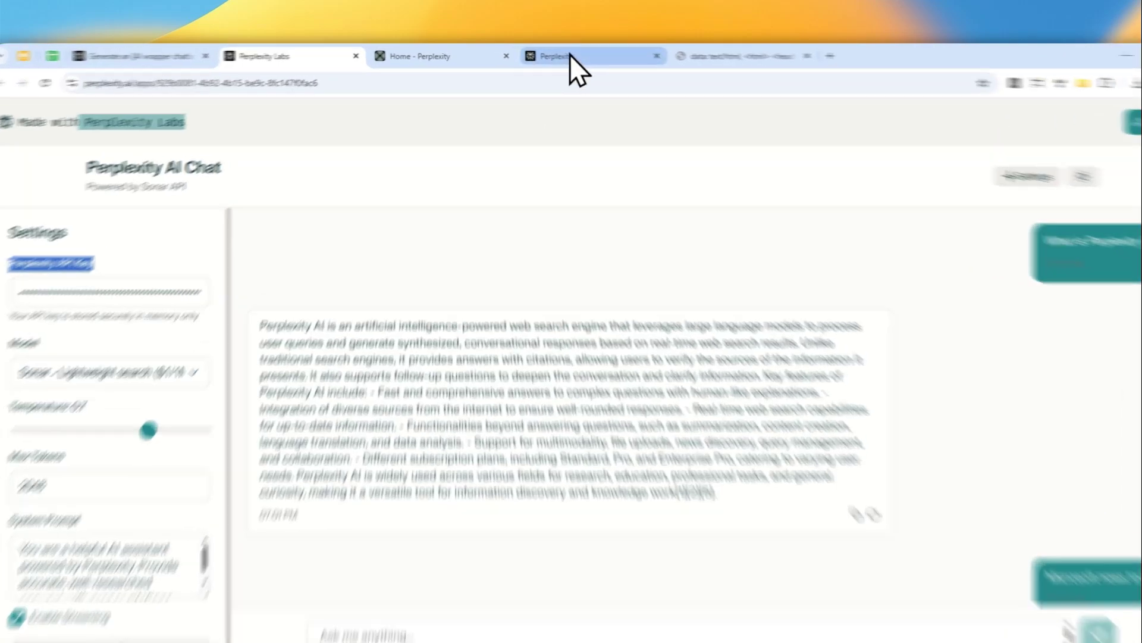
Revisit the earlier AI wrapper chatbot prompt thread and highlight the phrase [AI wrapper chatbot]
click(556, 54)
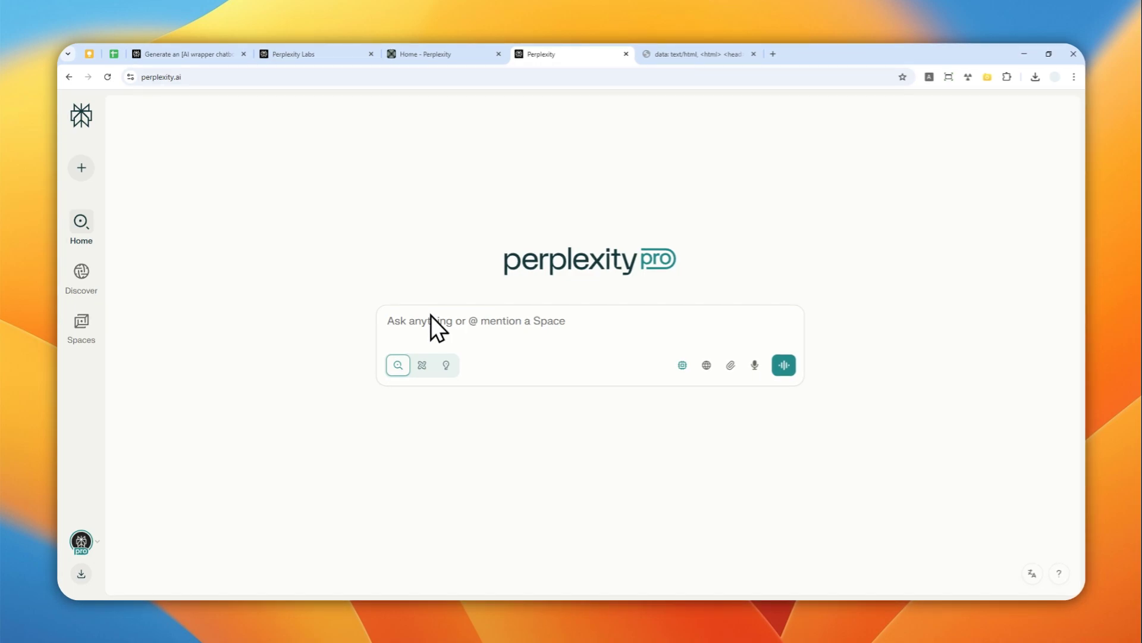
click(184, 54)
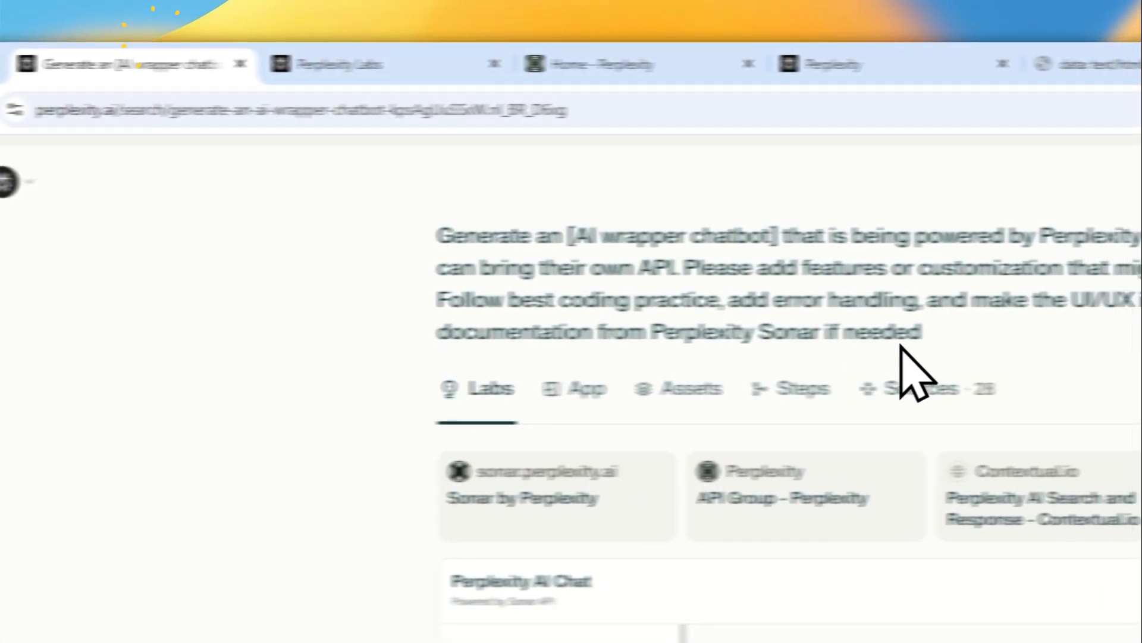
drag(900, 347, 432, 232)
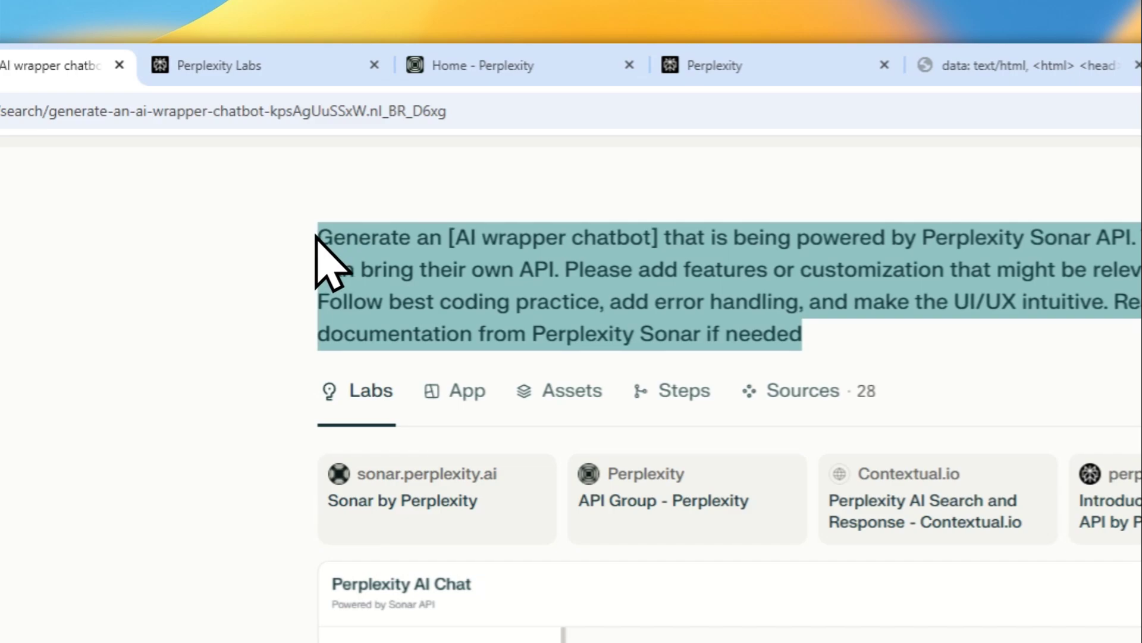
click(458, 244)
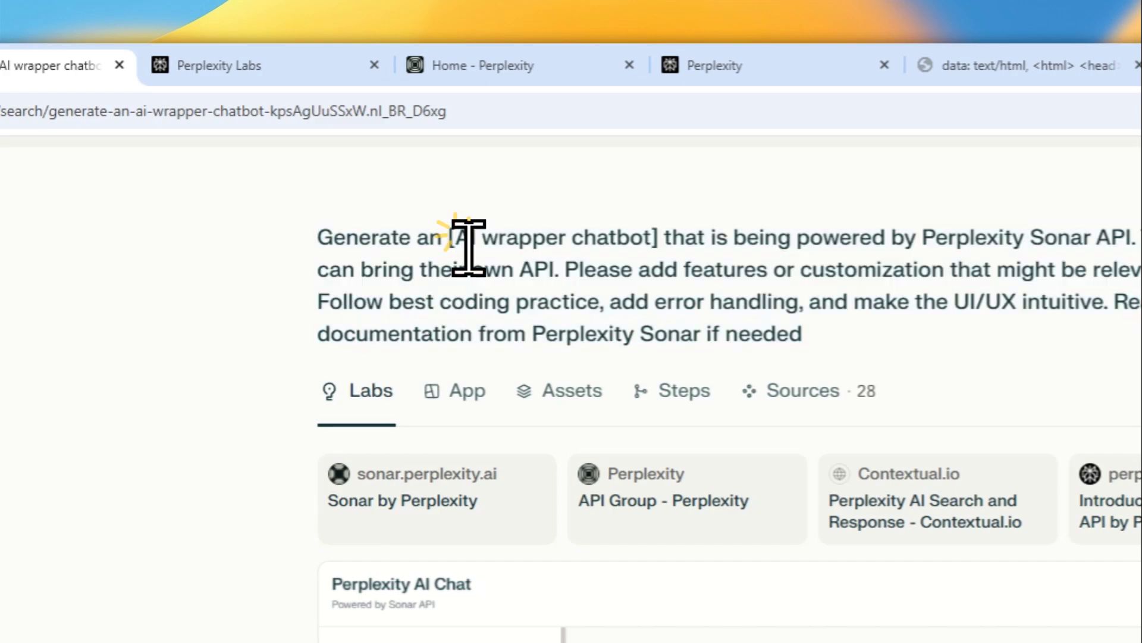
drag(449, 237, 549, 239)
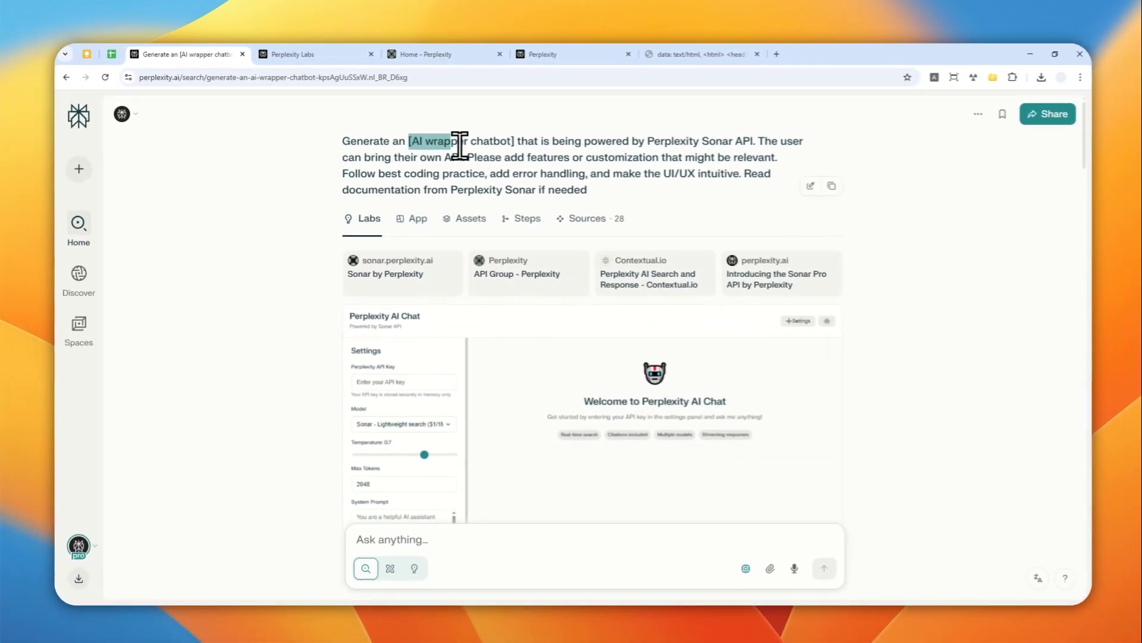
drag(459, 145, 513, 142)
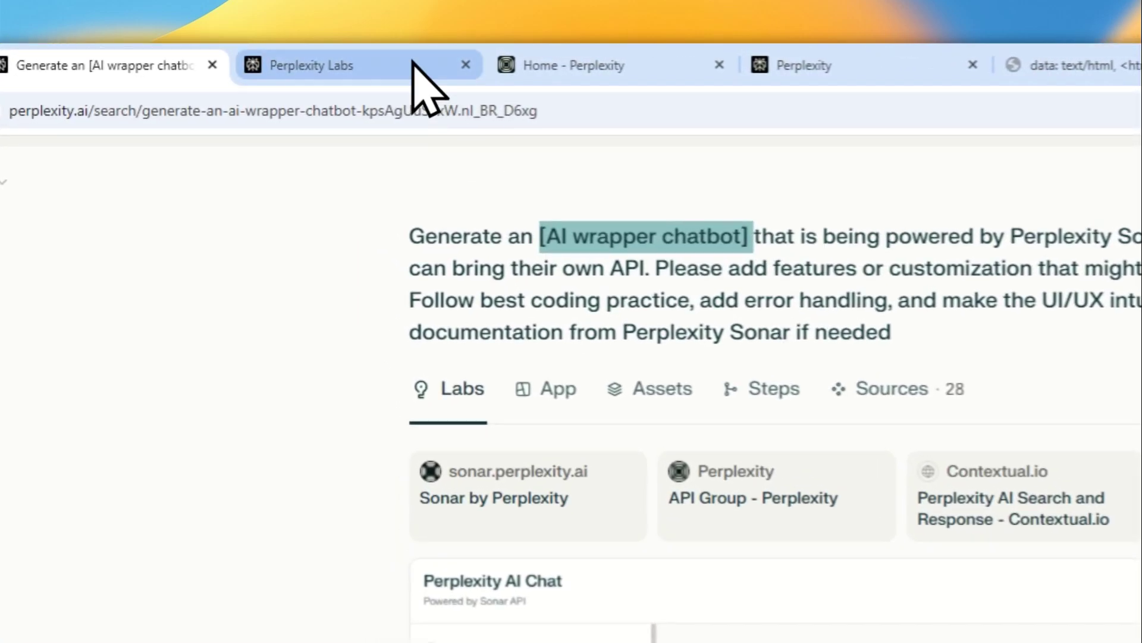
click(412, 63)
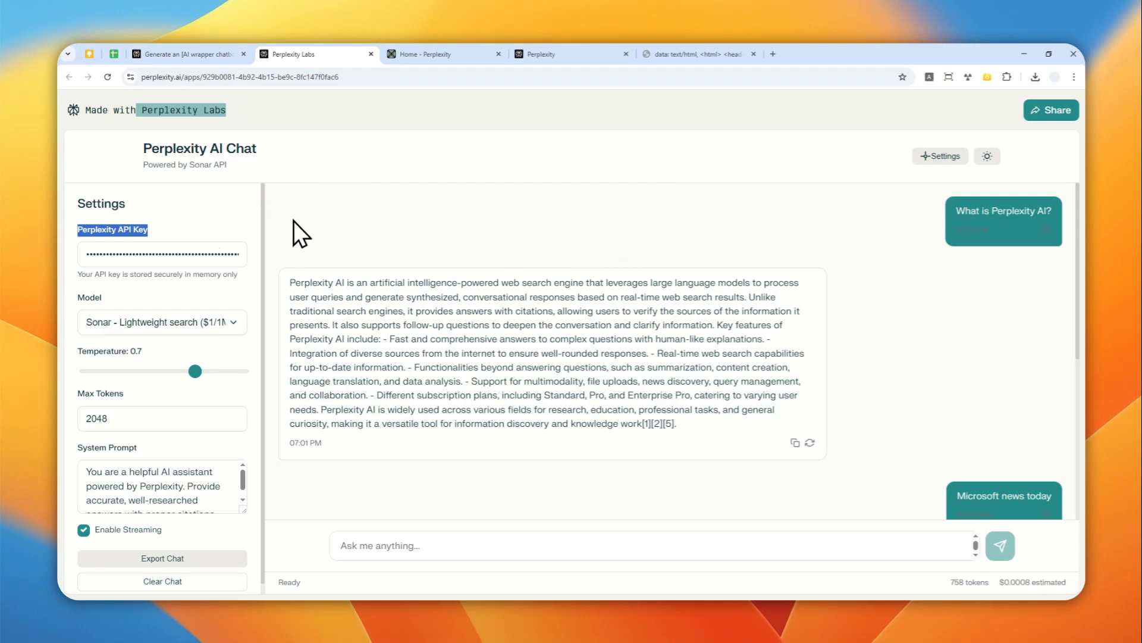
Paste the copied video-title tool prompt into the home ask box and highlight its bracketed description
click(708, 55)
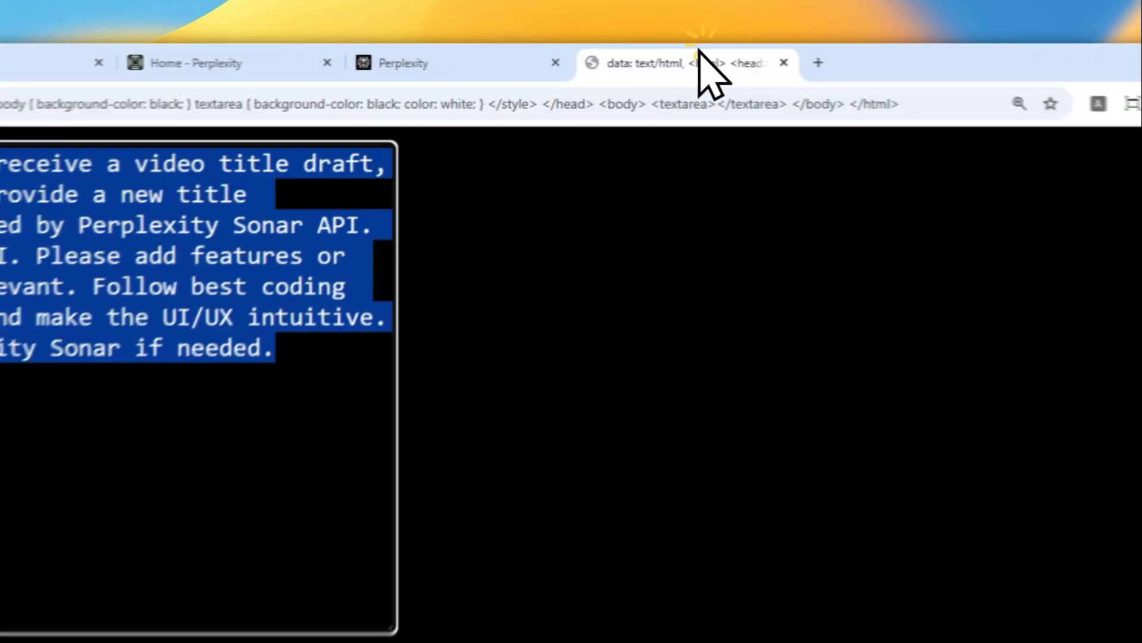
right_click(395, 163)
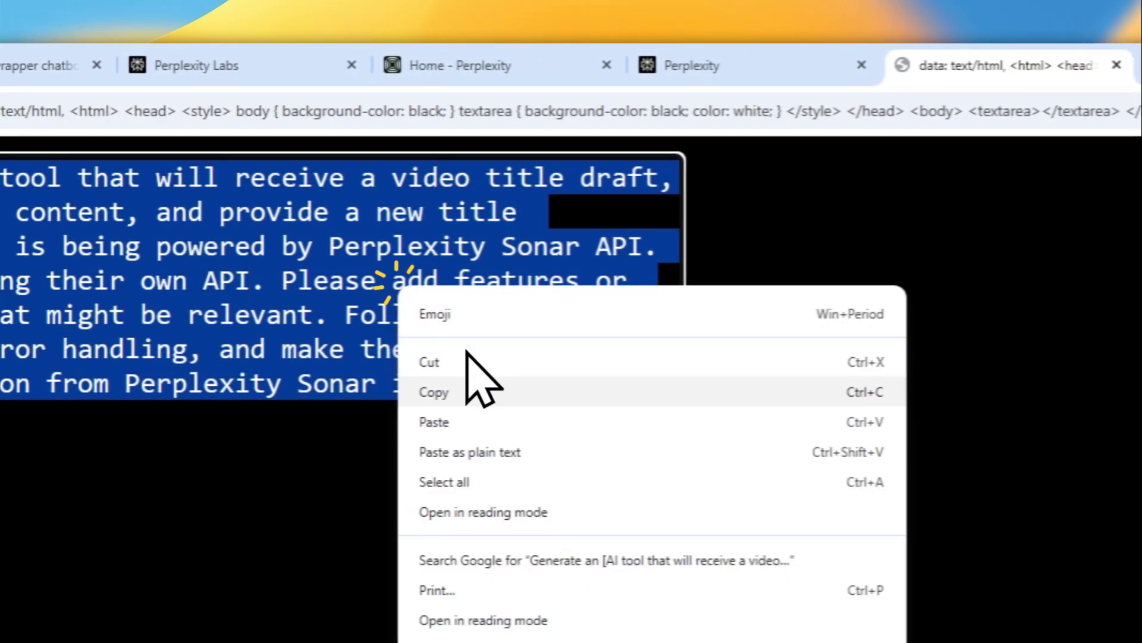
click(470, 388)
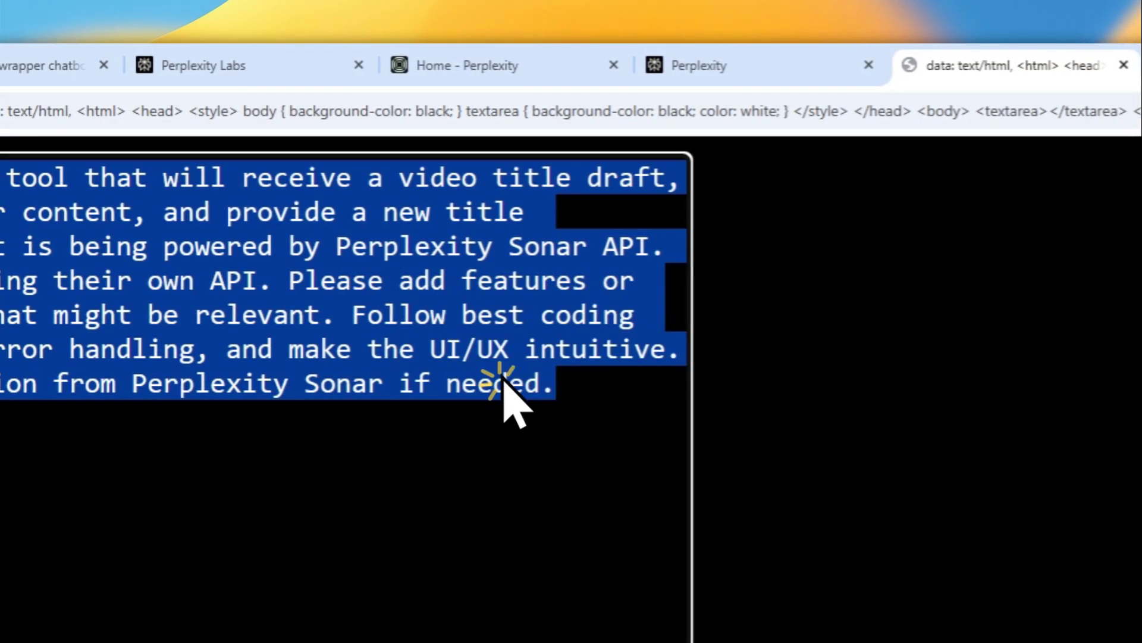
click(690, 66)
click(465, 601)
right_click(457, 483)
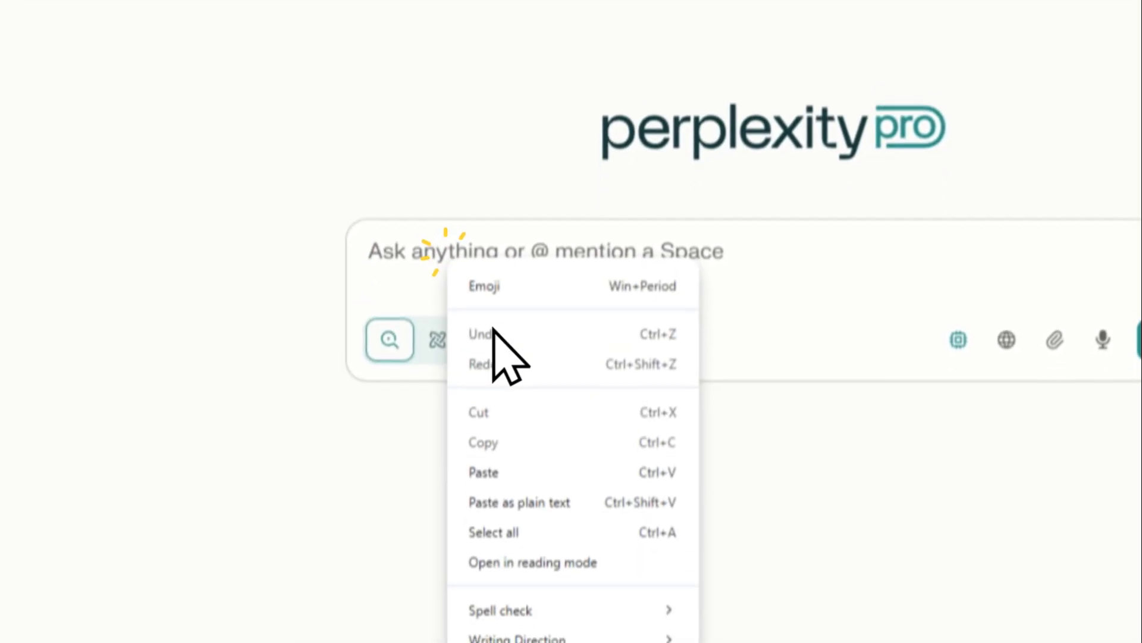
click(505, 434)
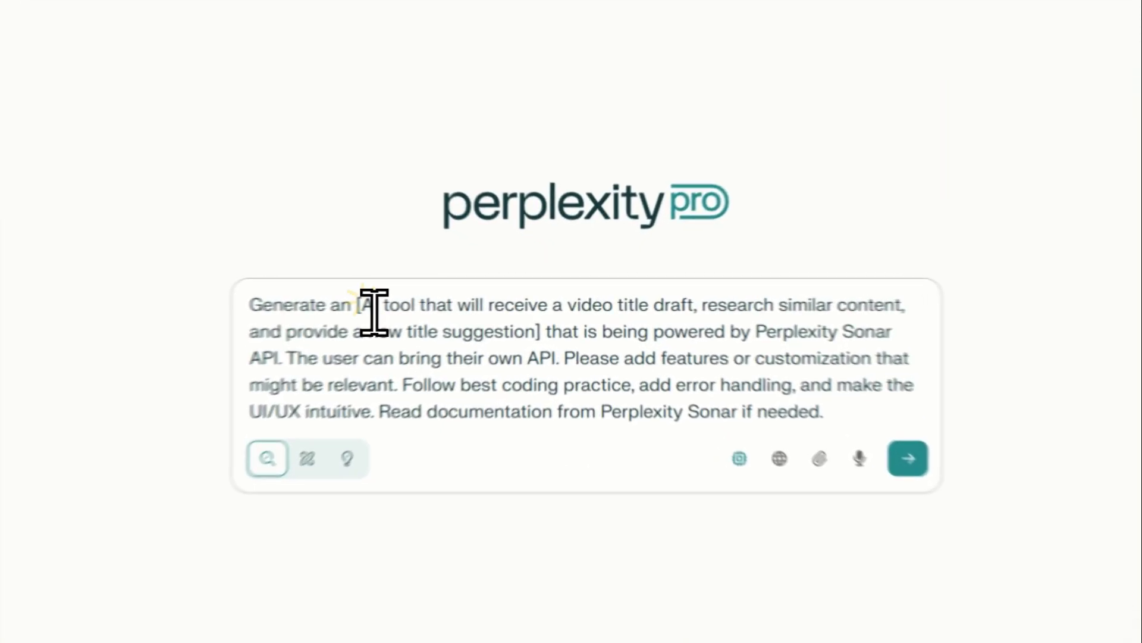
drag(456, 301, 521, 305)
drag(448, 327, 538, 355)
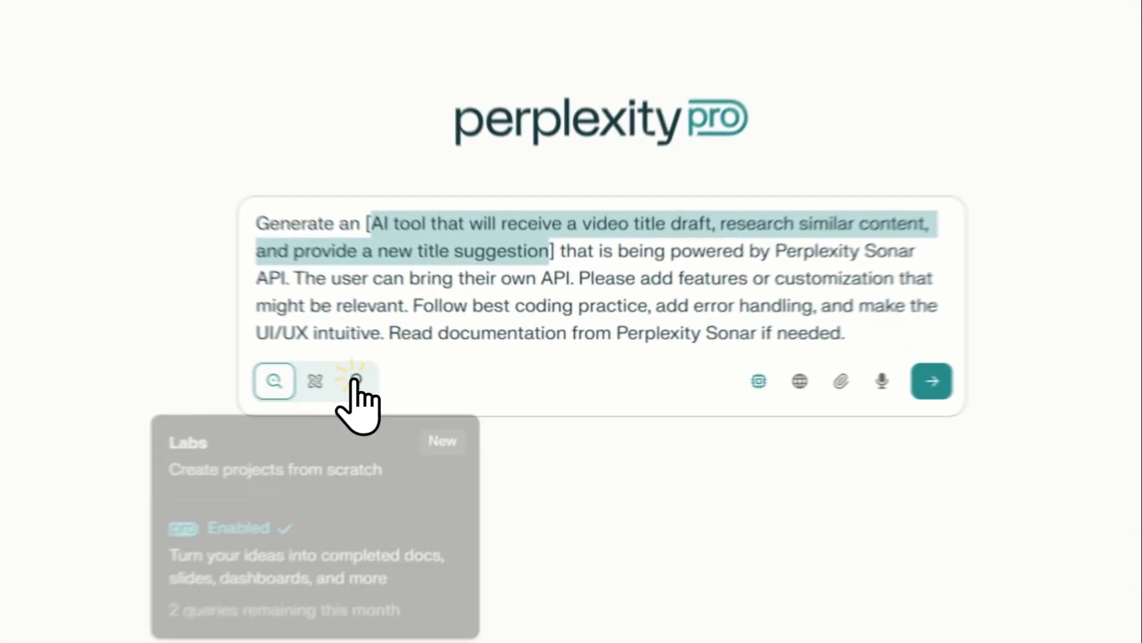
Submit the prompt in Labs mode, then review the generated Video Title Optimizer and focus its API Key field
click(445, 389)
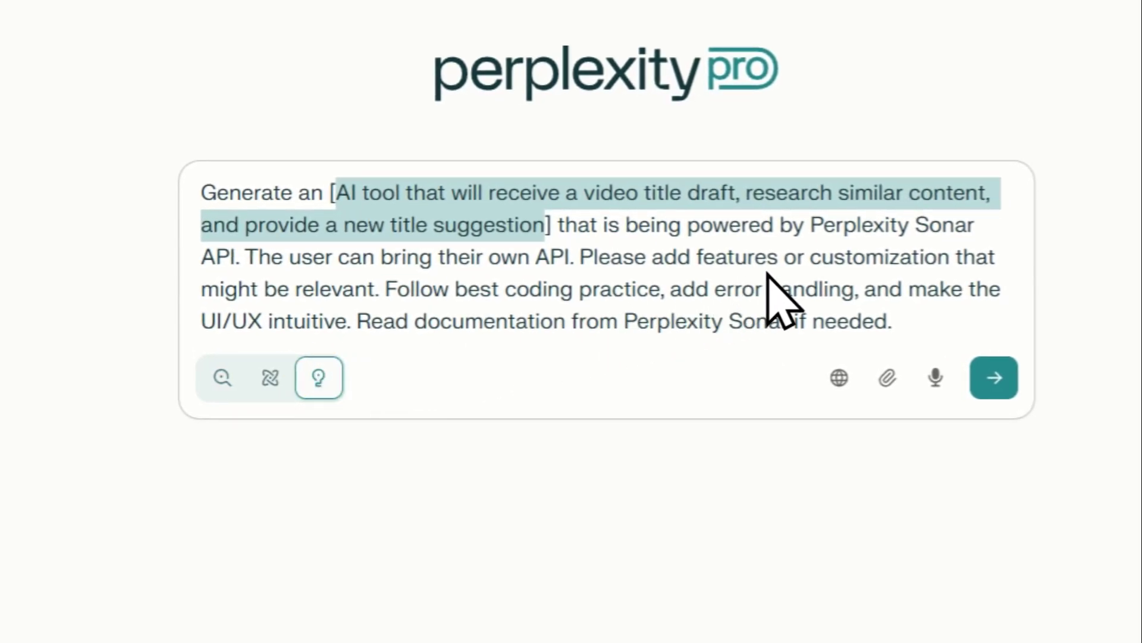
click(994, 377)
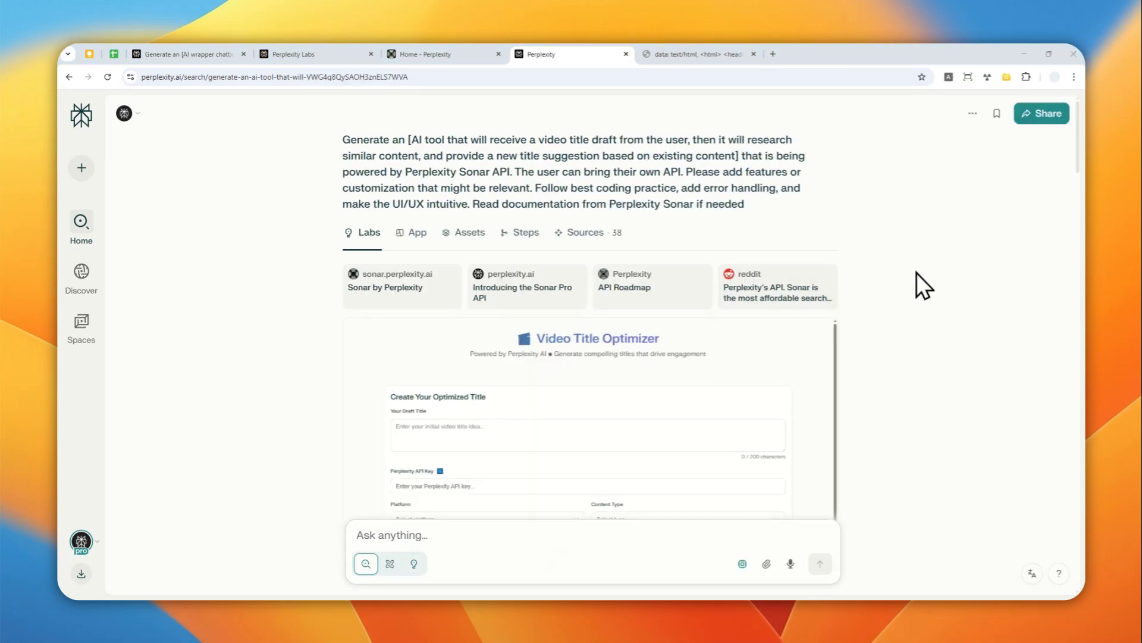
scroll(916, 298, down, 3)
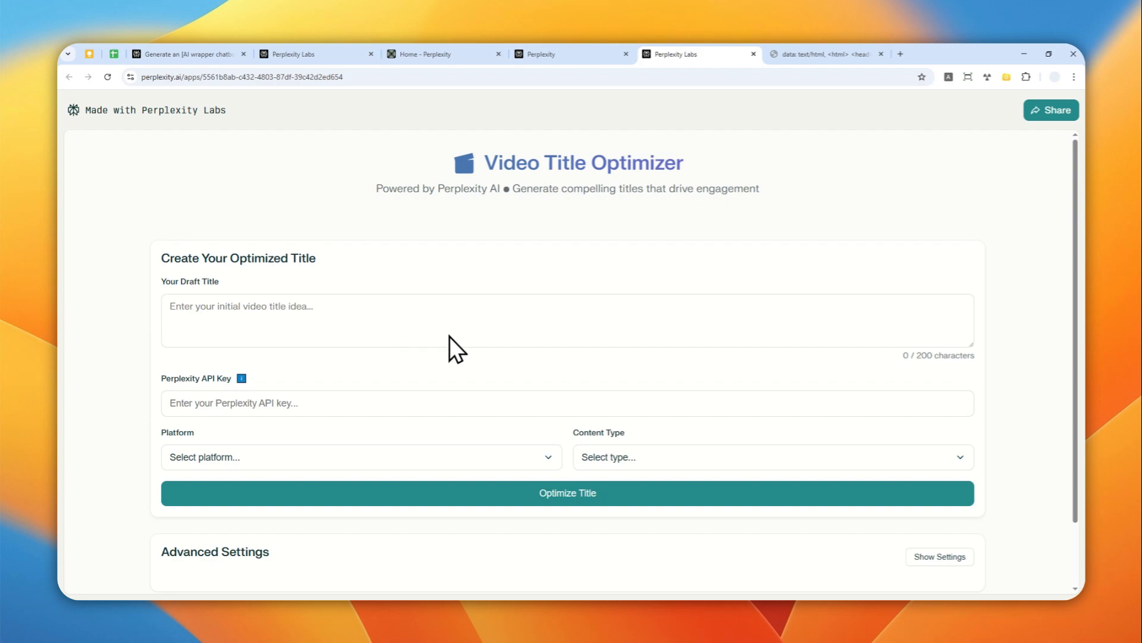
scroll(619, 286, down, 2)
scroll(604, 274, up, 2)
click(228, 403)
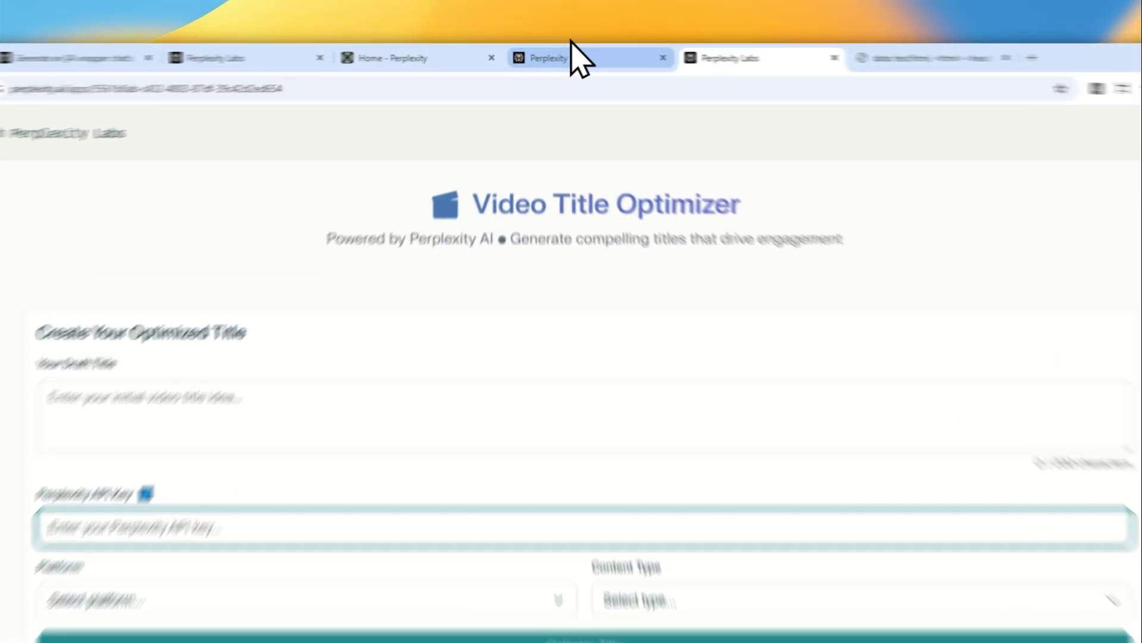
Go to the API Keys settings page via the account menu and open the first key's options
click(555, 53)
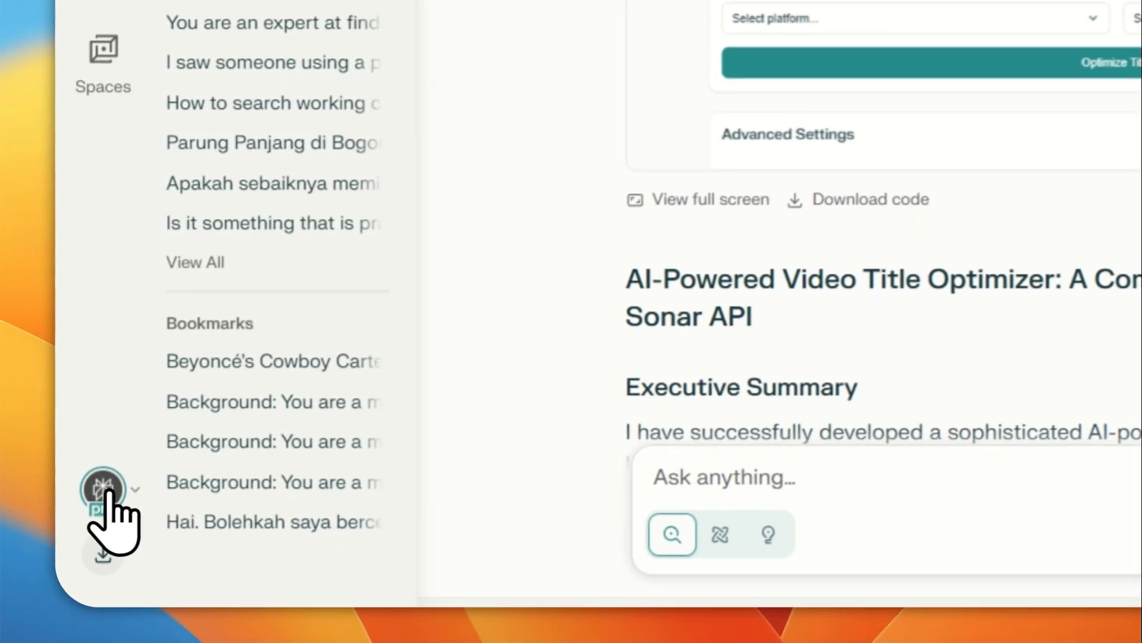
click(102, 470)
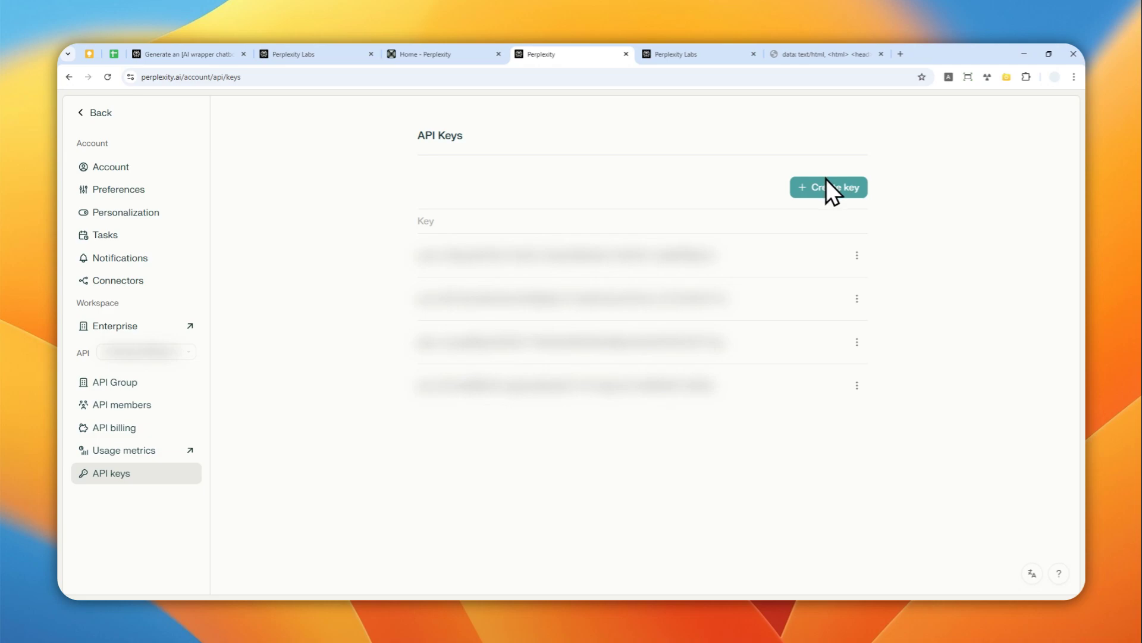
click(857, 256)
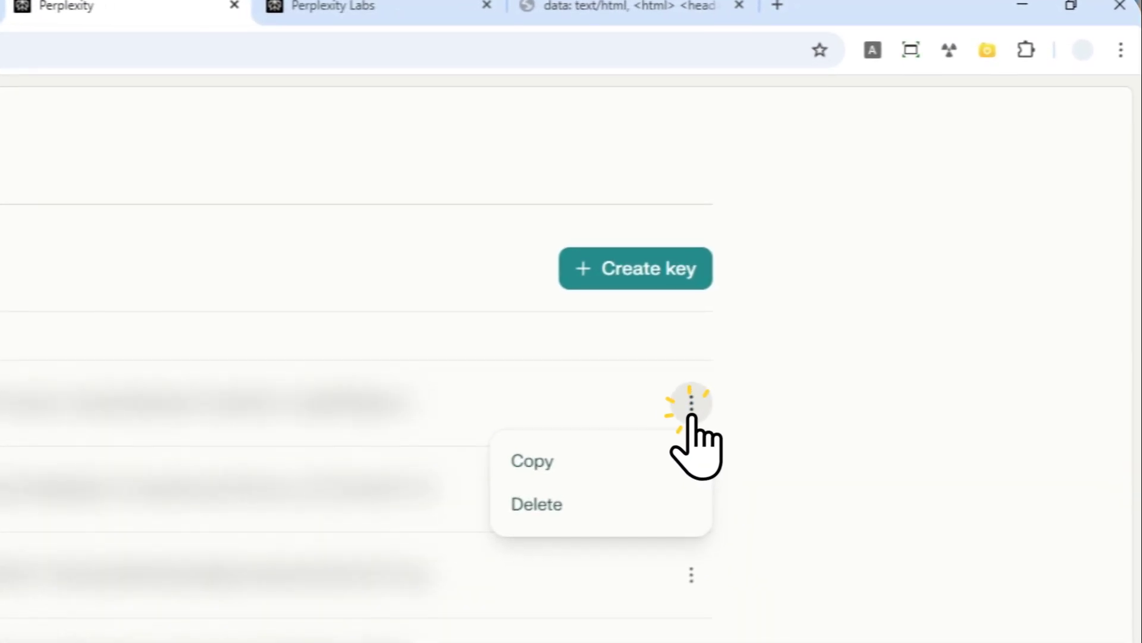
Paste the copied API key into the optimizer's key field and enter the draft title 'iPhone 16 review'
click(545, 470)
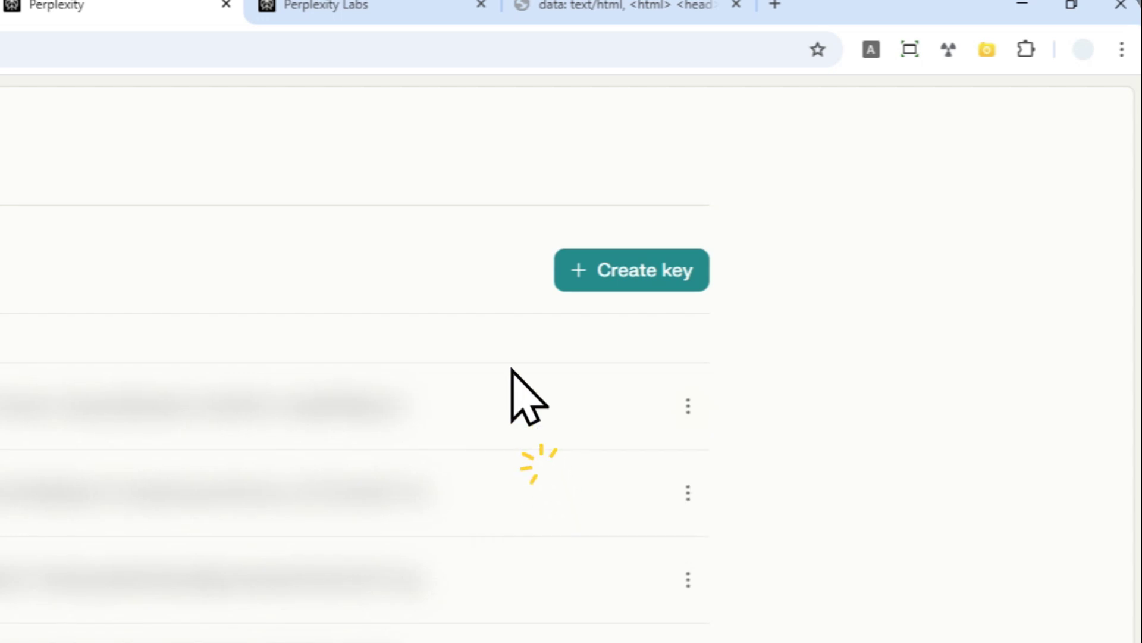
click(653, 40)
click(249, 533)
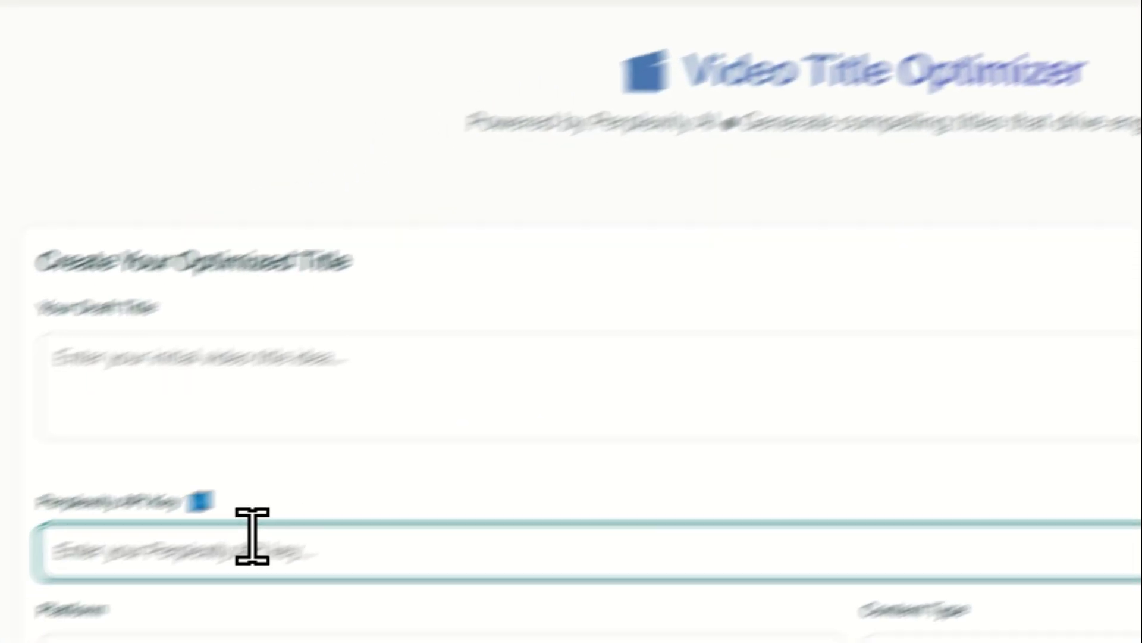
right_click(297, 455)
click(429, 207)
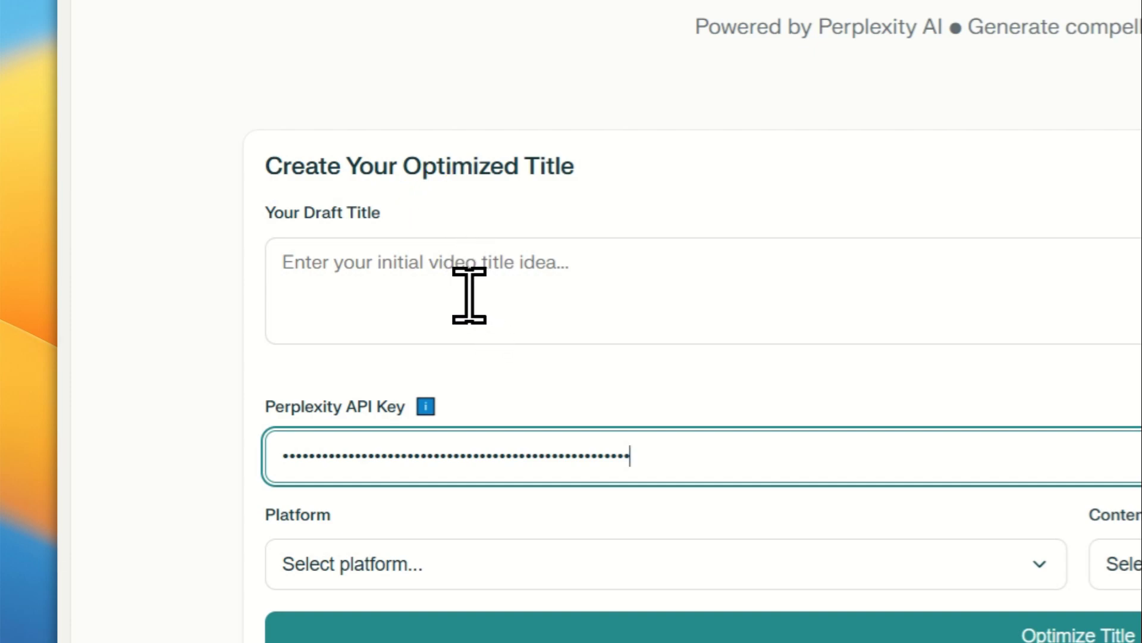
click(454, 282)
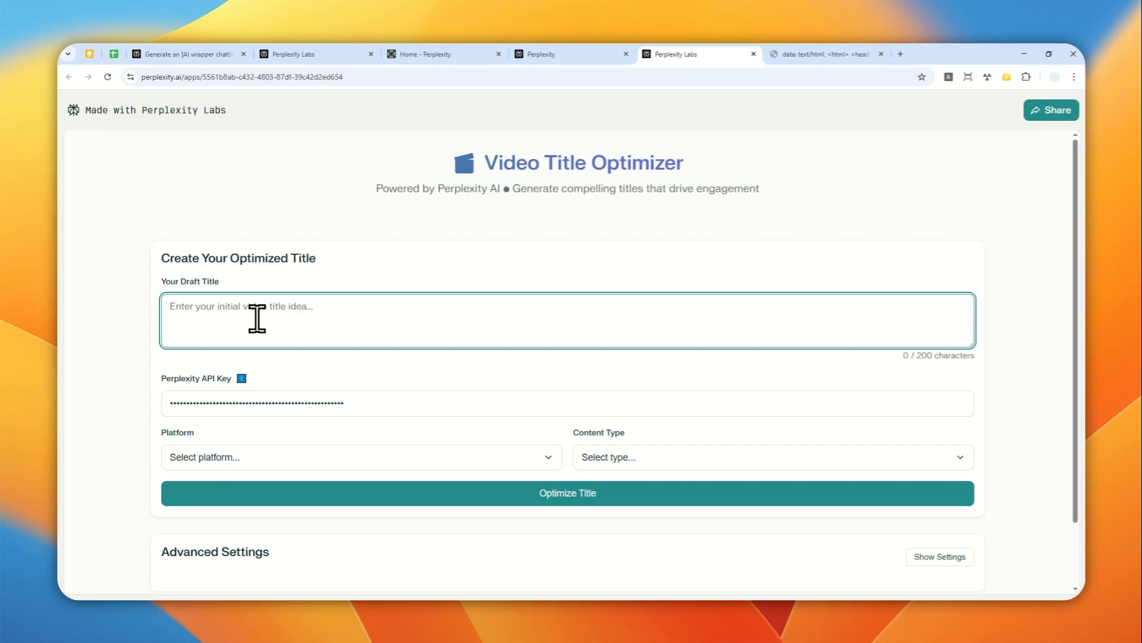
text(iPhone 16 review)
scroll(405, 280, down, 2)
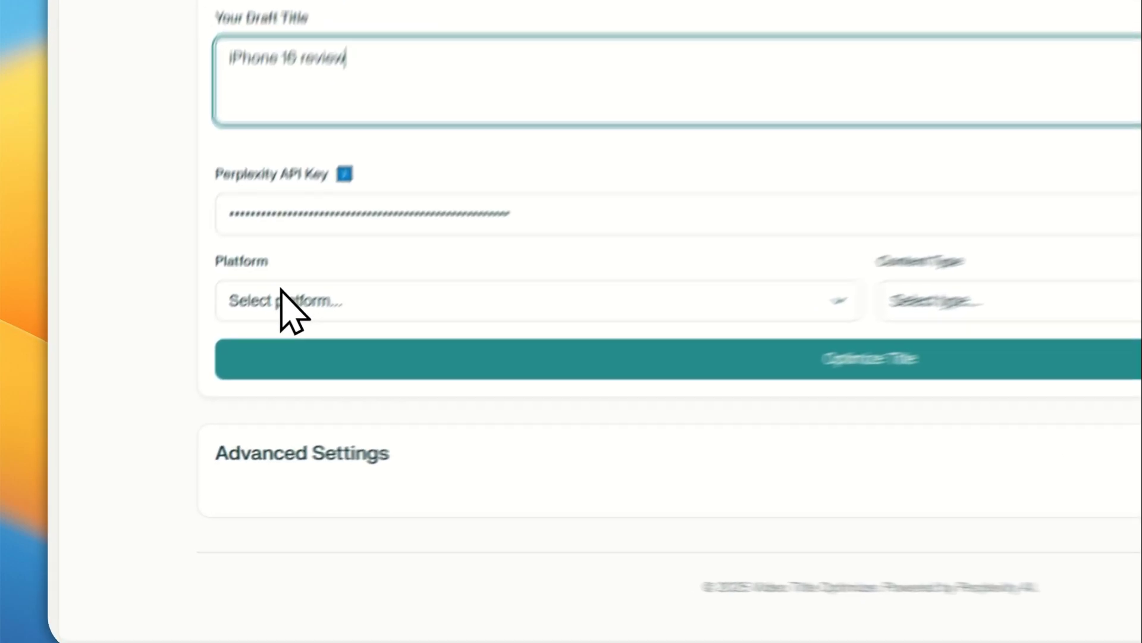
Choose YouTube (60 chars) and Review/Comparison, keeping default Tone and Conservative clickbait in advanced settings
click(203, 380)
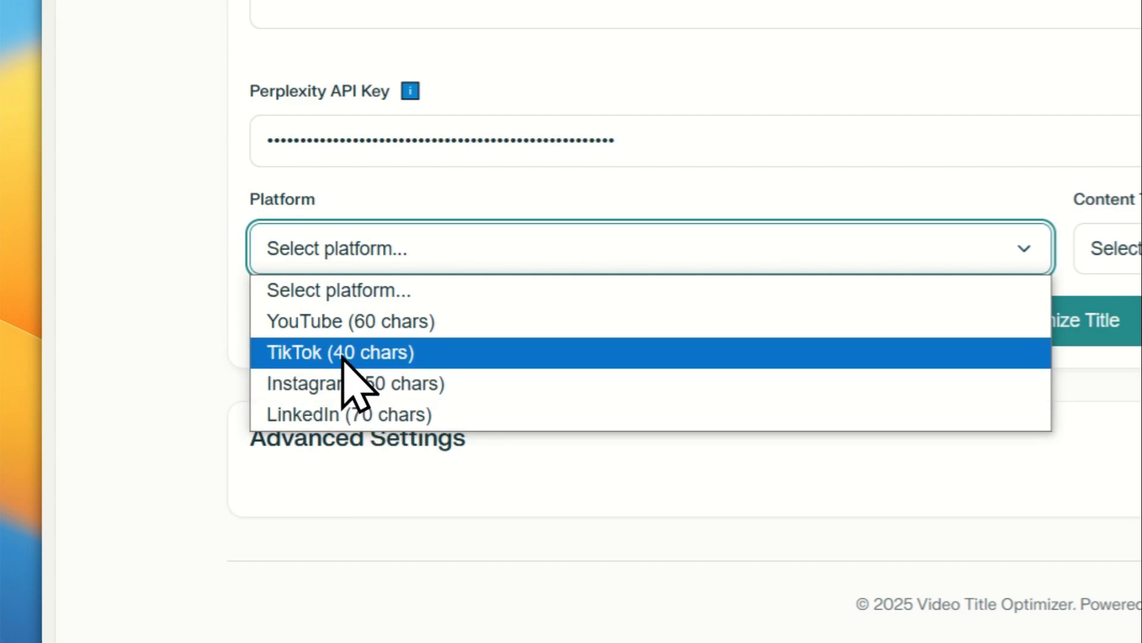
click(313, 321)
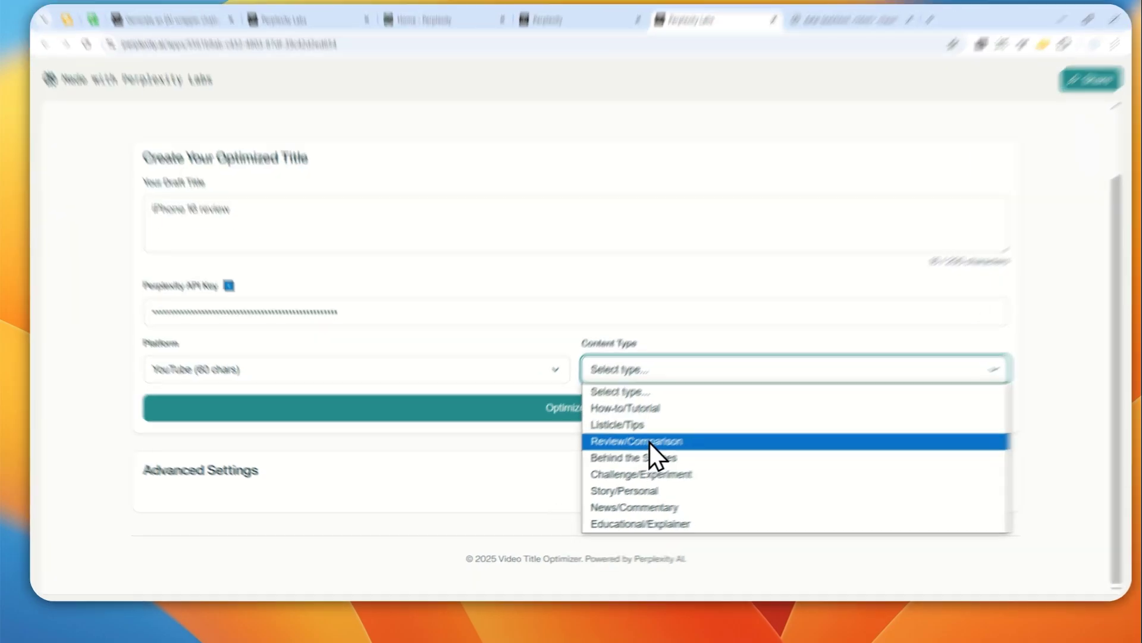
click(639, 450)
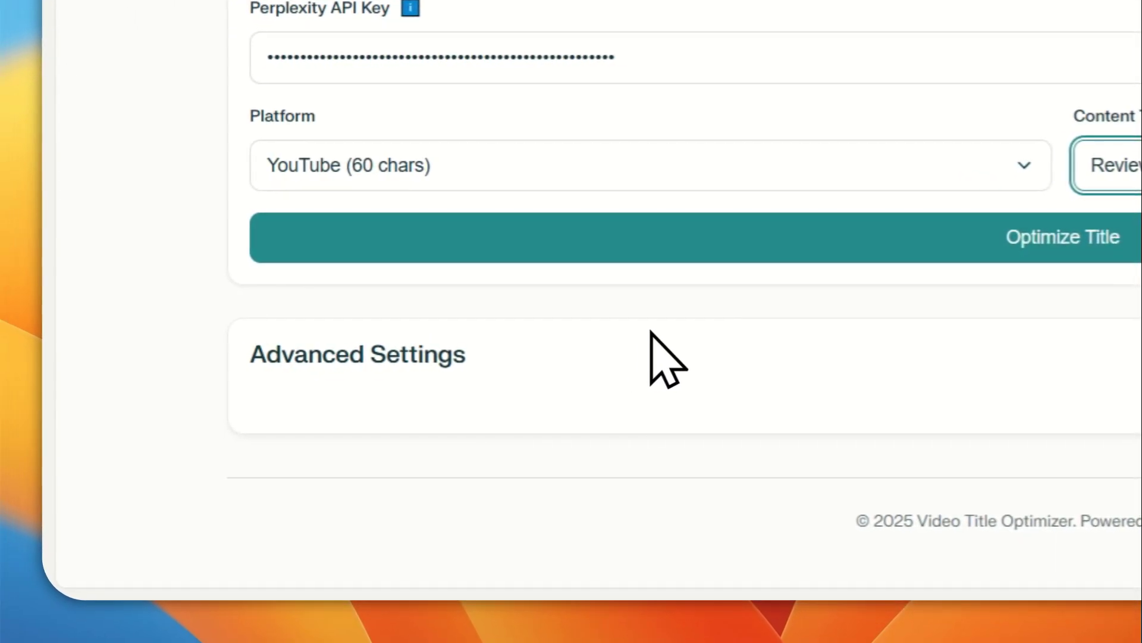
click(863, 374)
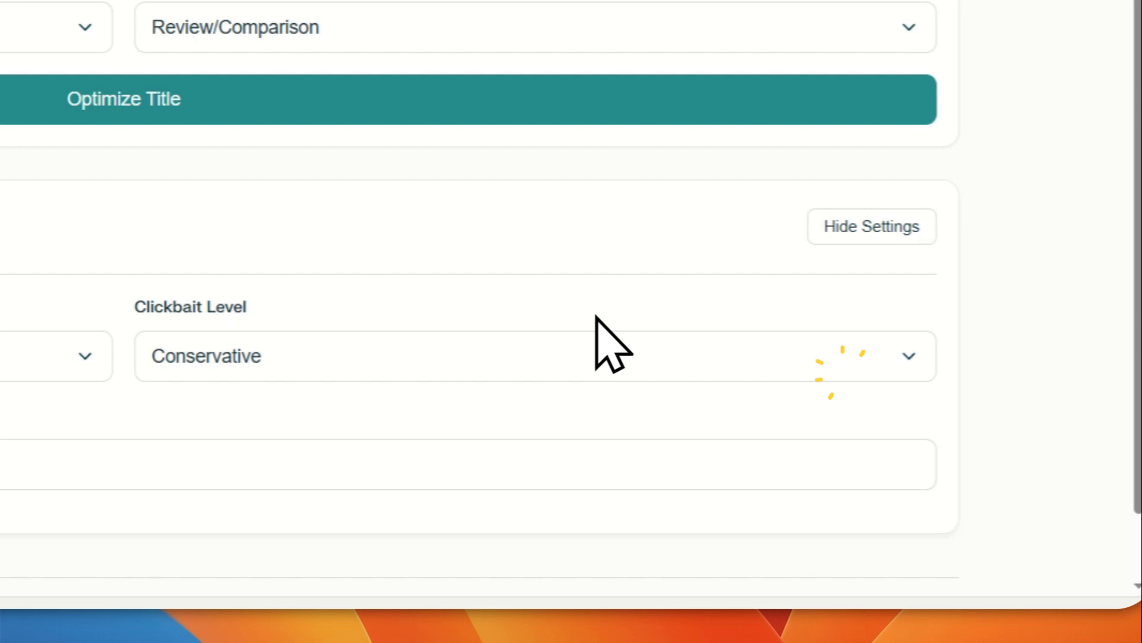
click(298, 295)
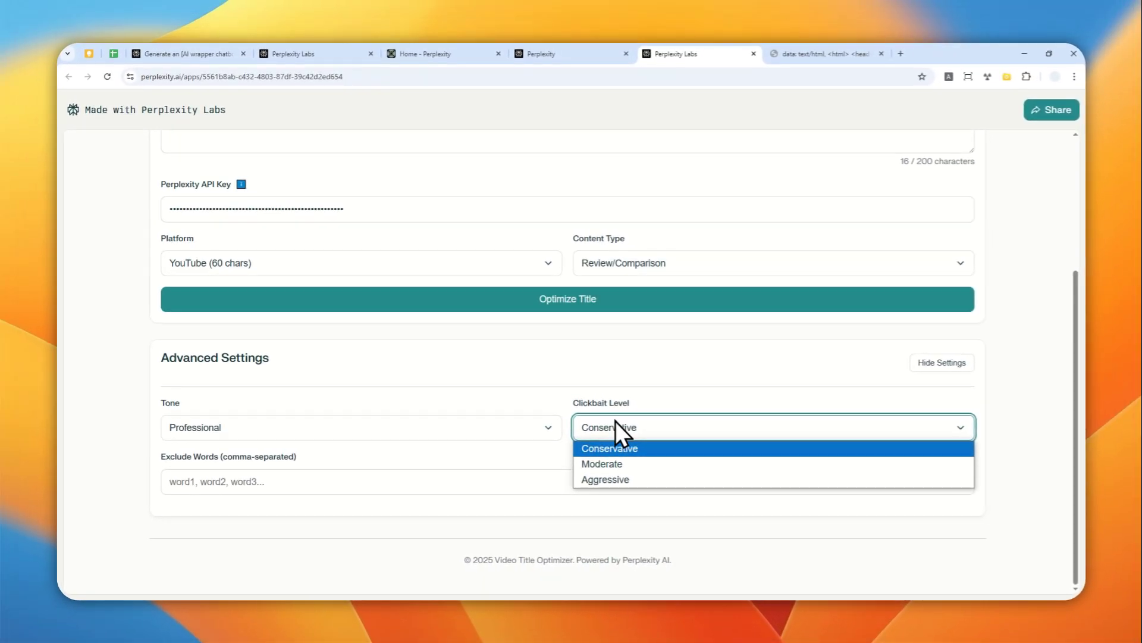
click(616, 422)
click(942, 362)
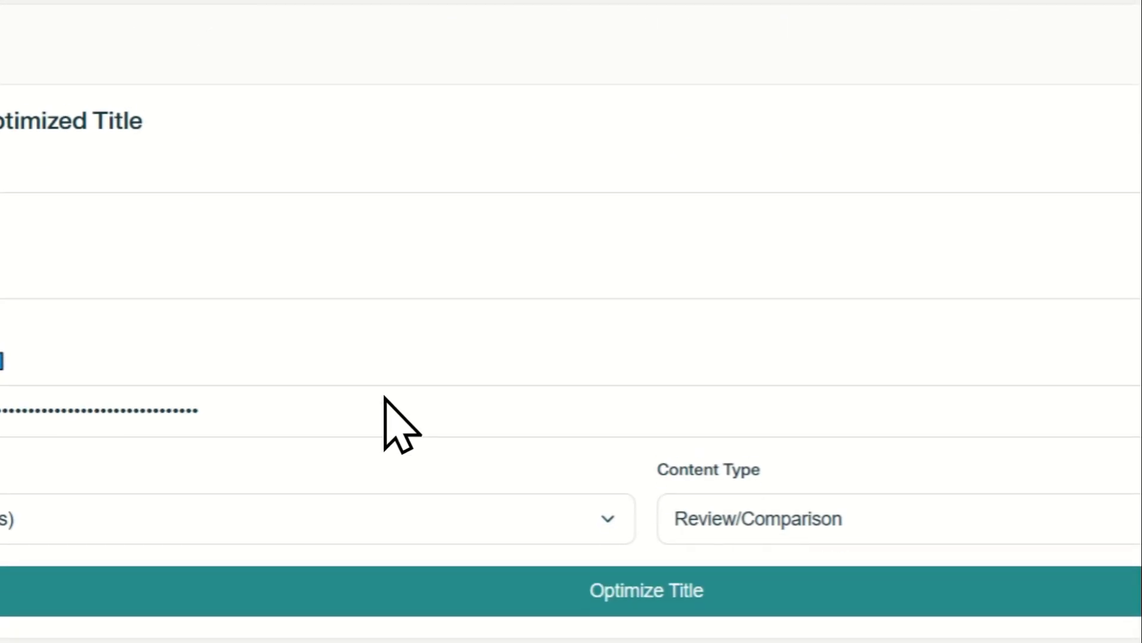
Run Optimize Title and wait for suggestions led by 'iPhone 16 Review: Worth the Upgrade in 2025?' (9/10 SEO)
click(655, 585)
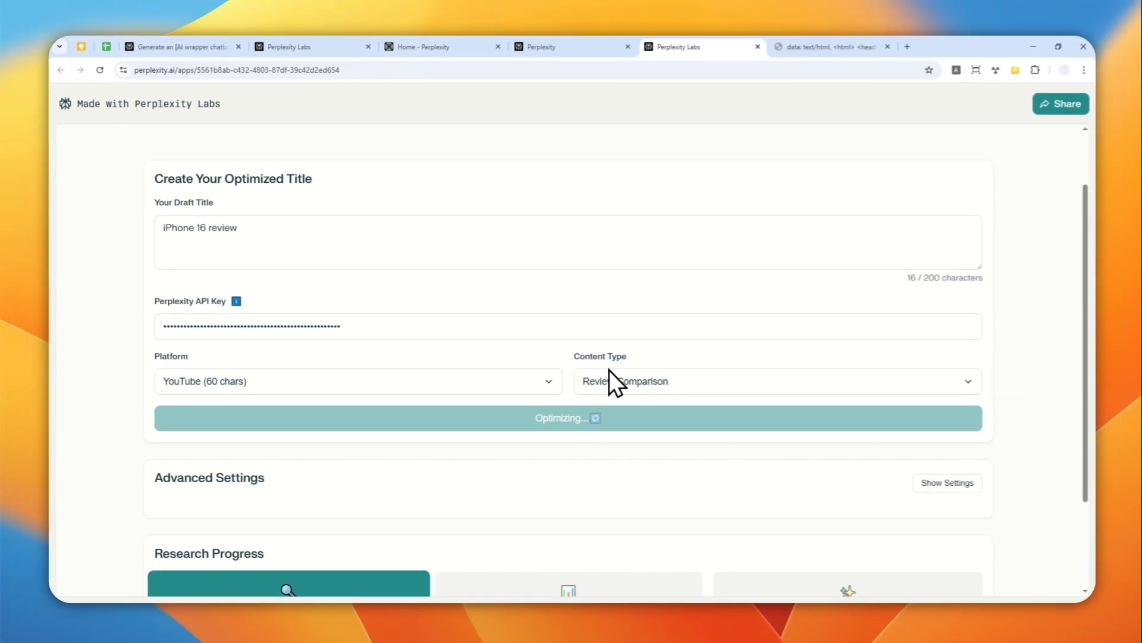
scroll(605, 373, down, 2)
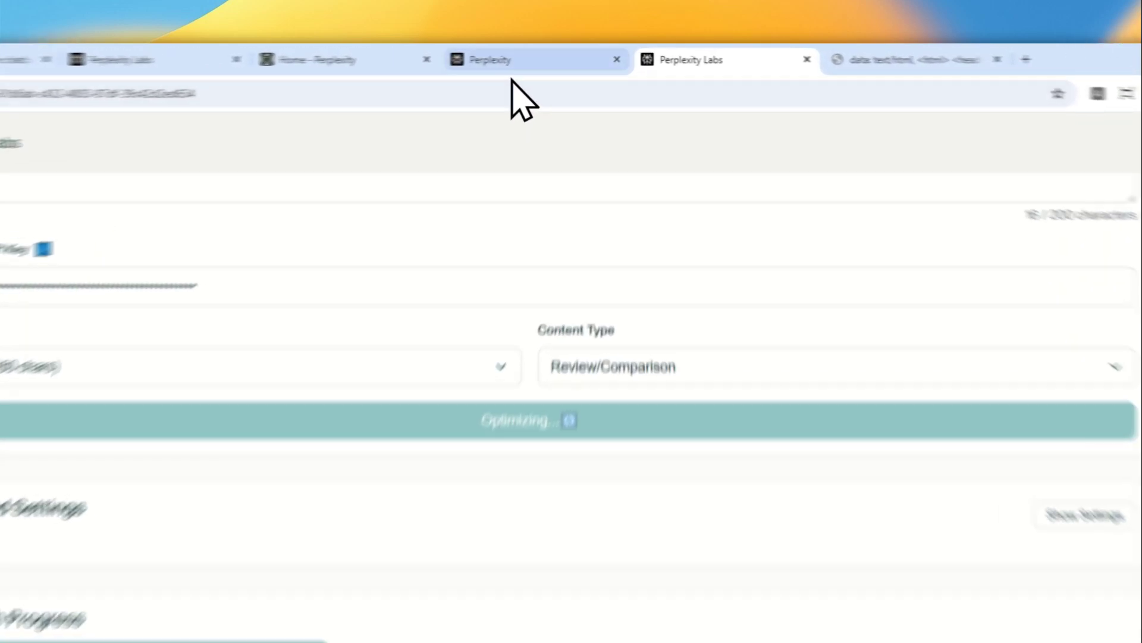
click(540, 54)
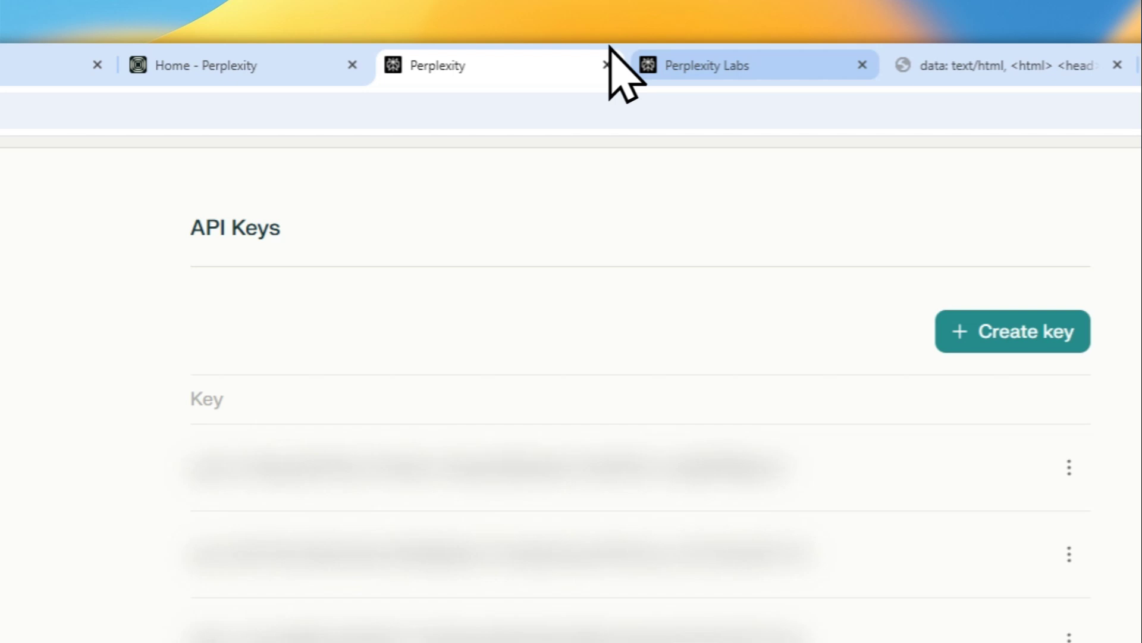
click(636, 67)
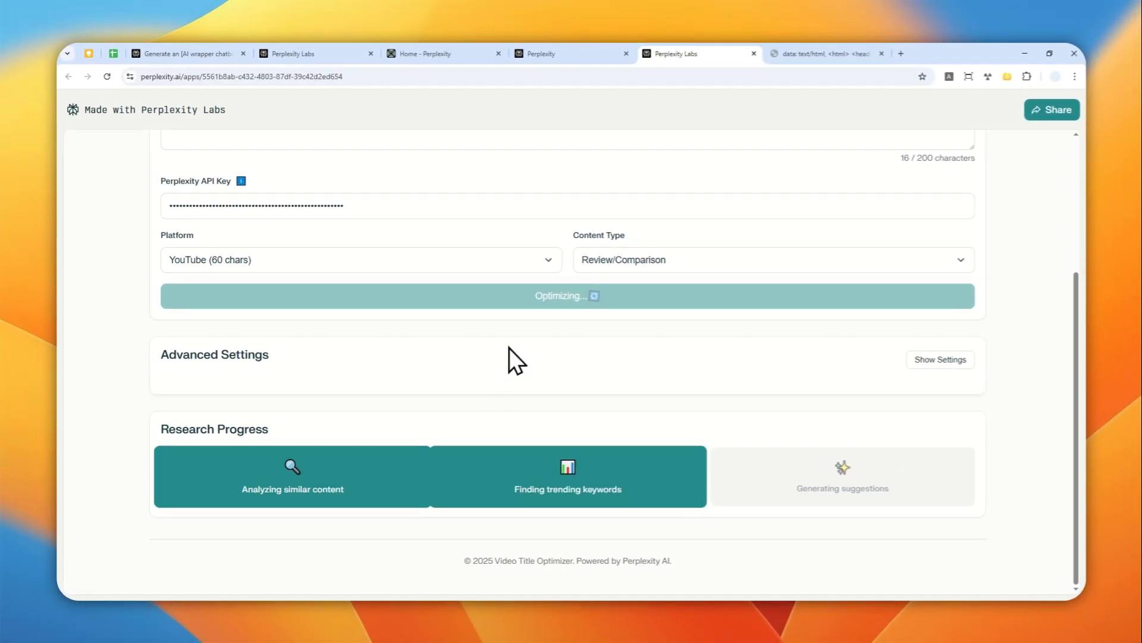
scroll(509, 357, up, 3)
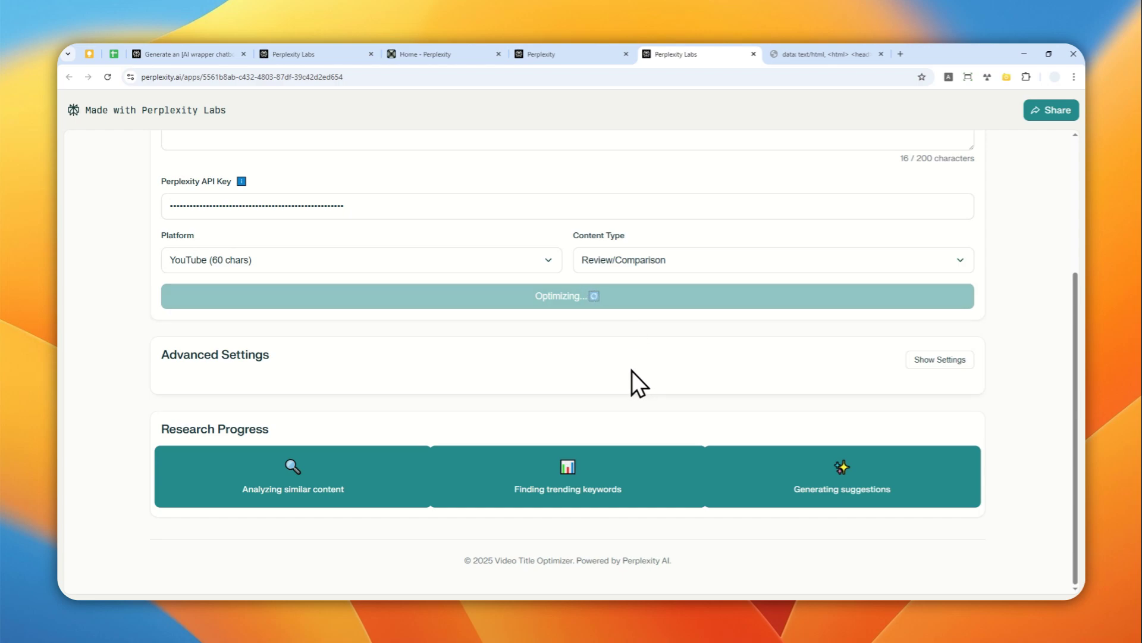
scroll(613, 380, up, 3)
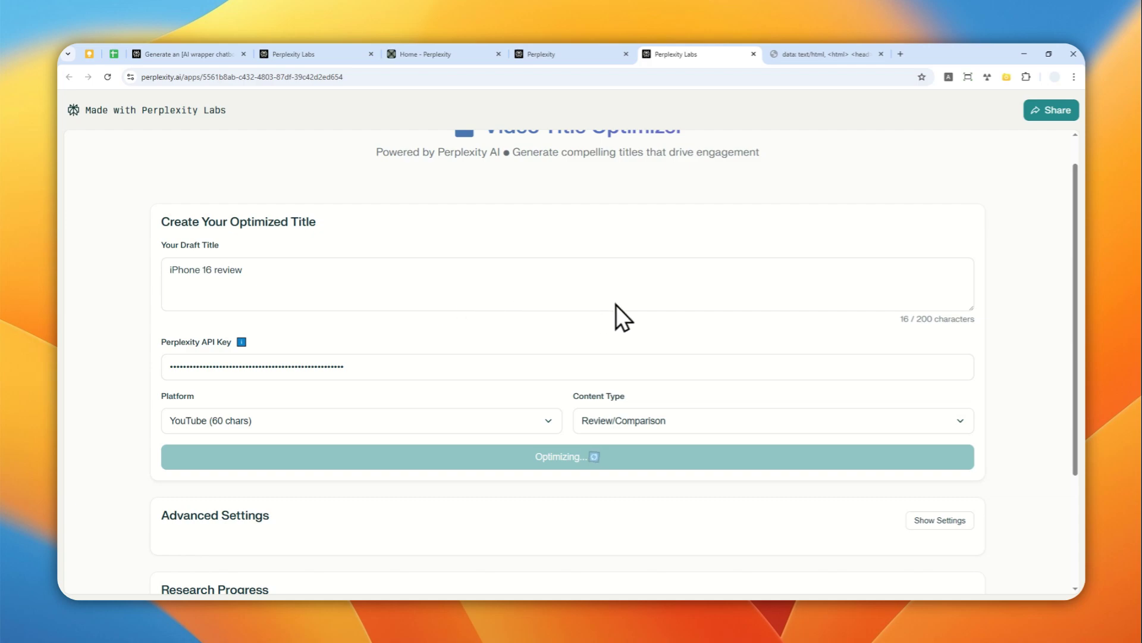
scroll(616, 304, down, 3)
scroll(609, 299, up, 4)
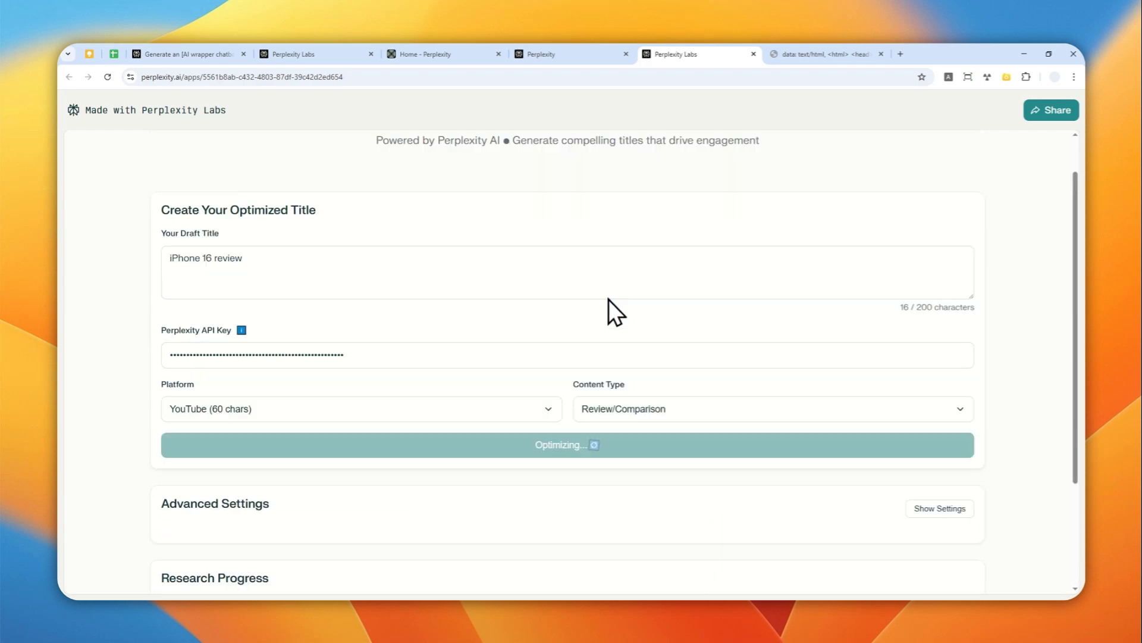
scroll(555, 329, down, 4)
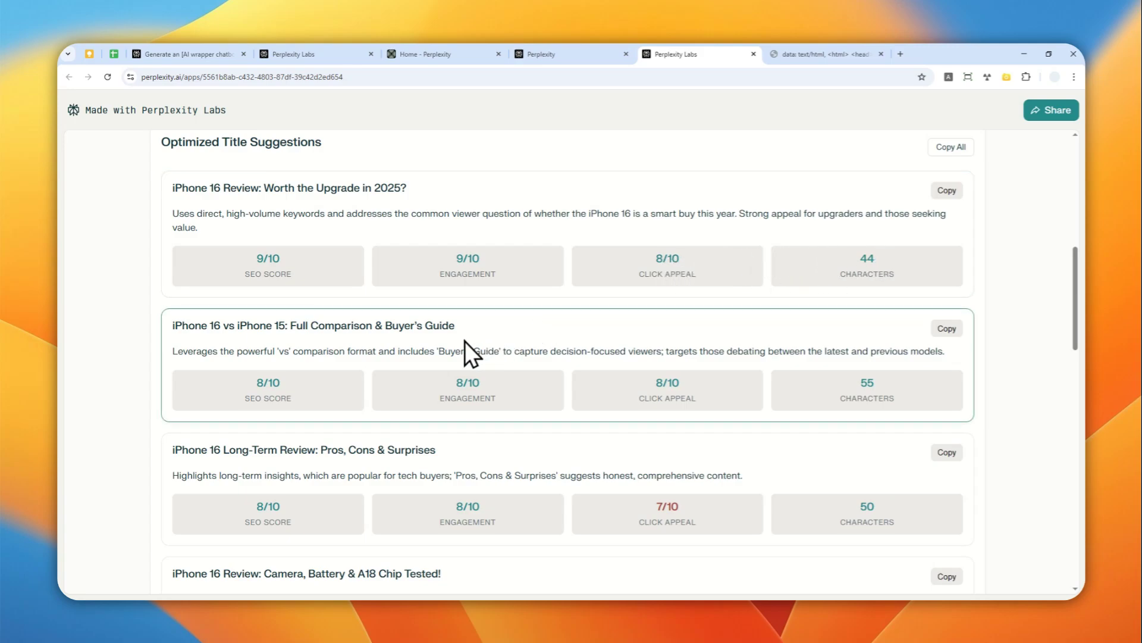
Scroll through suggestions, Analytics Dashboard (53-character average) and Research Insights, then open the Sonar docs home
scroll(466, 345, down, 3)
scroll(464, 345, down, 6)
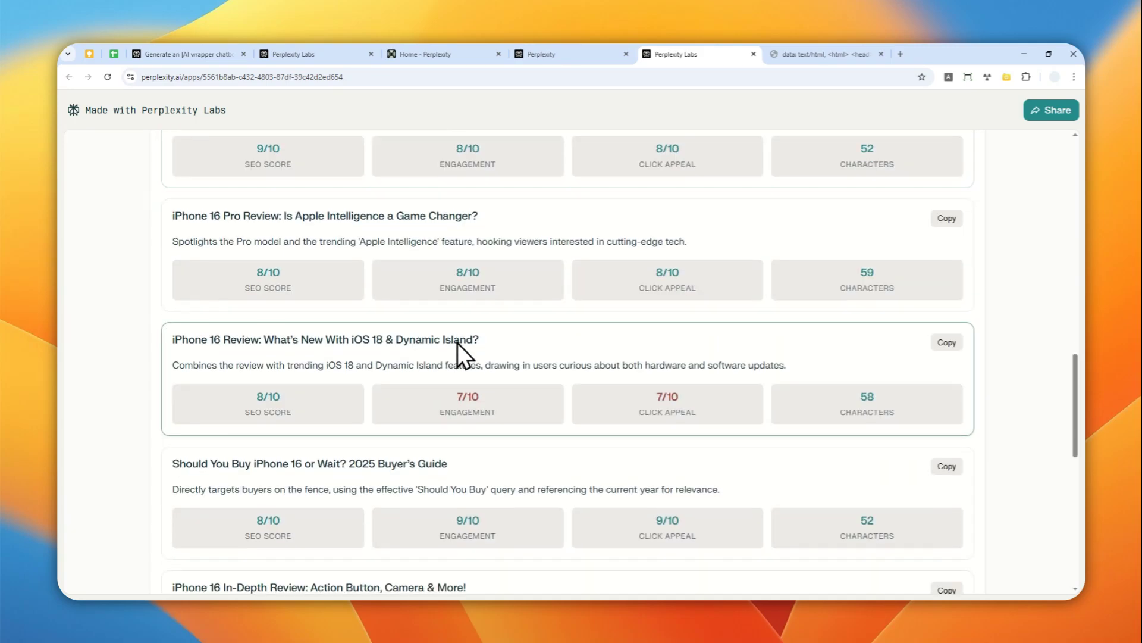
scroll(460, 342, down, 2)
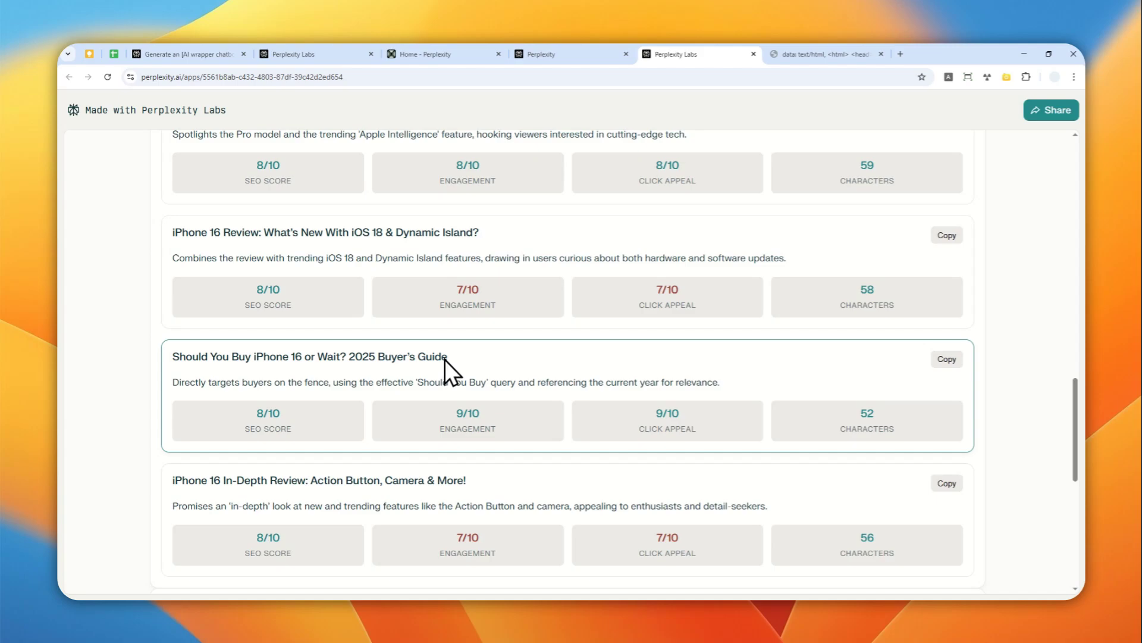
scroll(476, 357, down, 4)
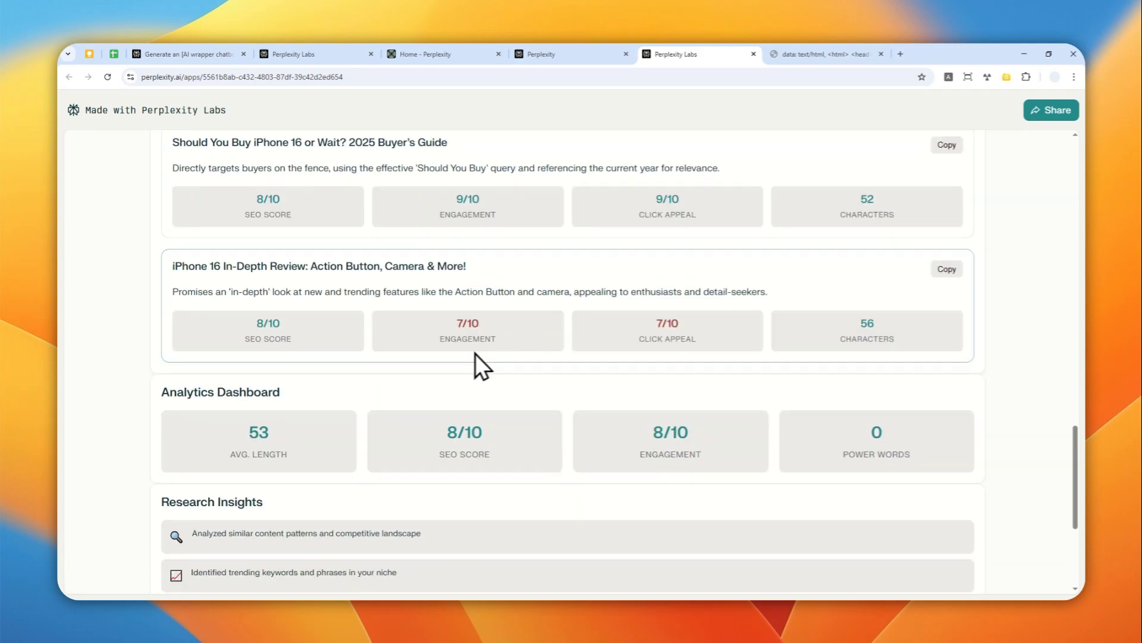
scroll(475, 353, down, 4)
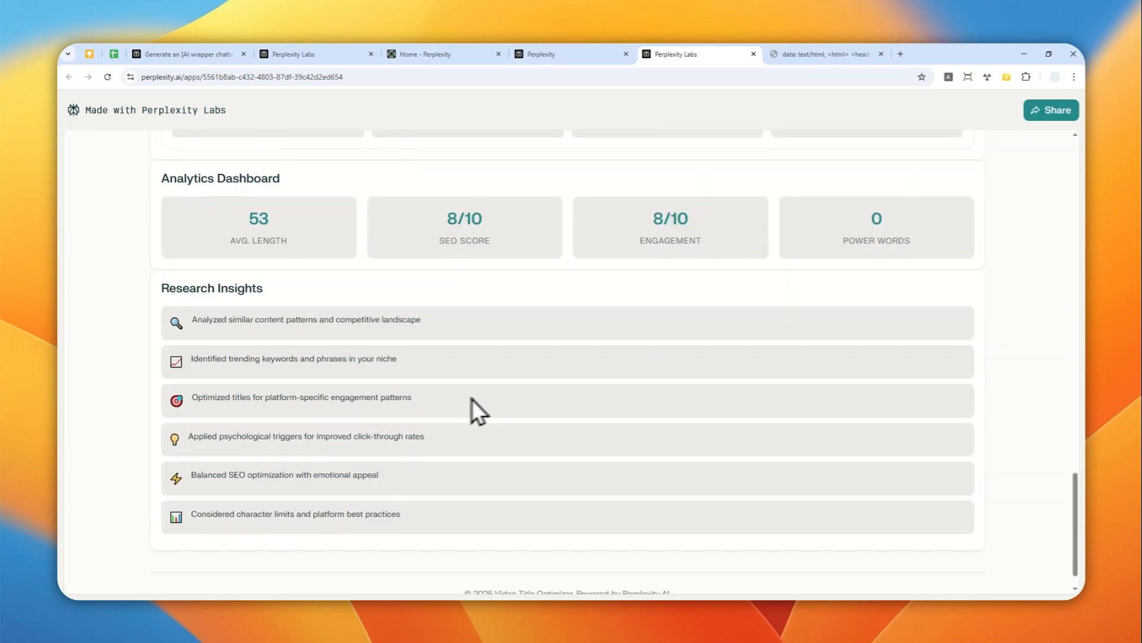
scroll(630, 317, up, 20)
scroll(647, 305, up, 2)
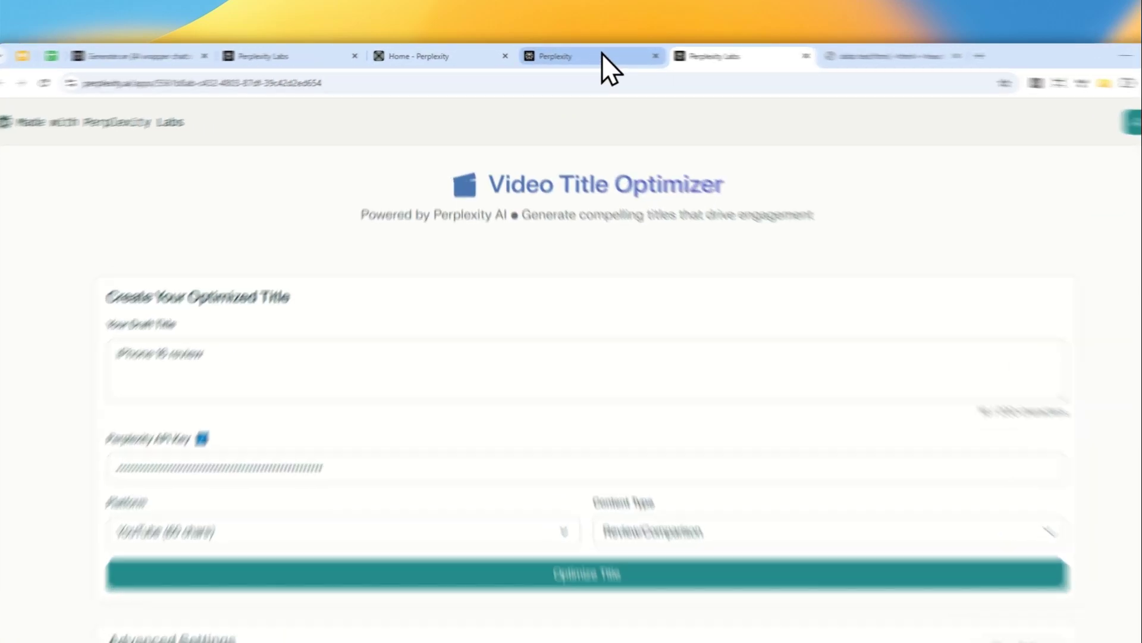
click(580, 54)
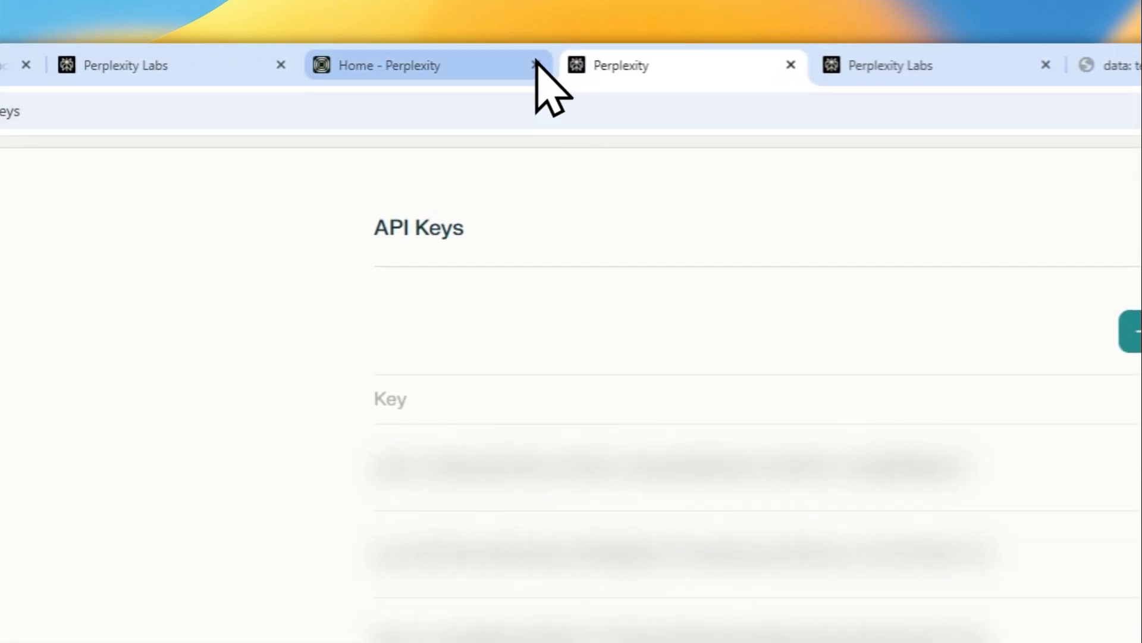
click(464, 60)
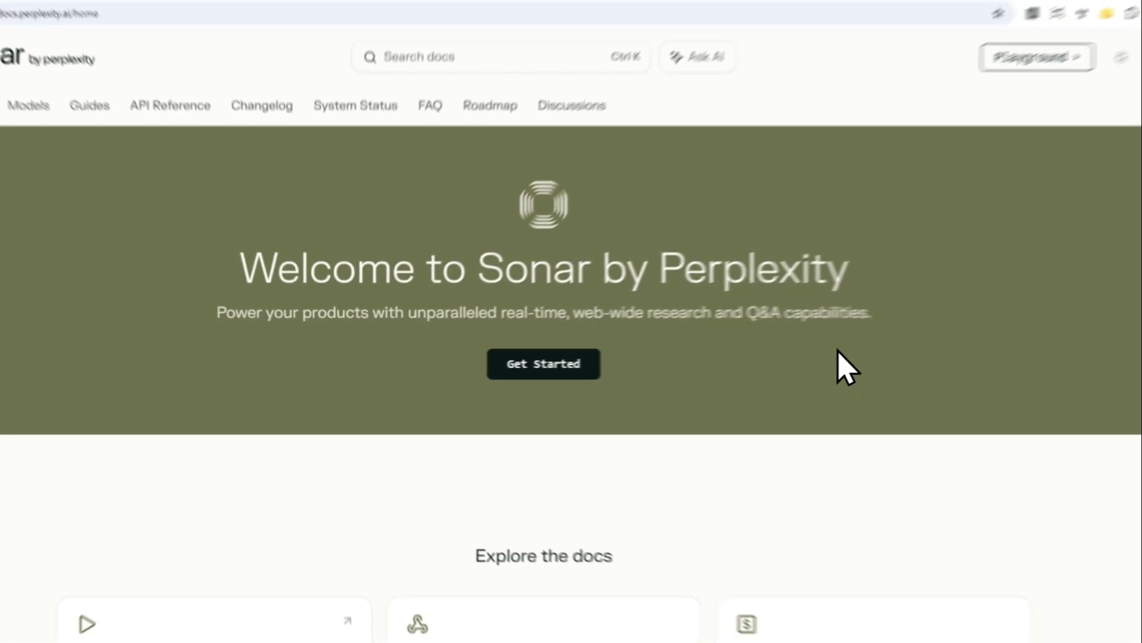